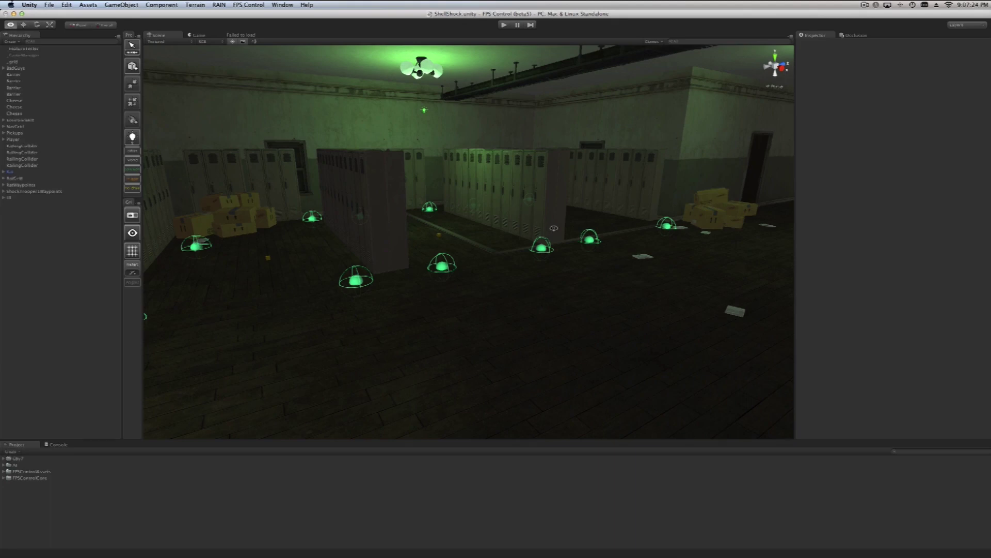
# Run the scene in play mode and walk past the lockers to the partly open office door.
pyautogui.keyDown('alt'); pyautogui.moveTo(554, 228); pyautogui.dragTo(600, 226); pyautogui.keyUp('alt')
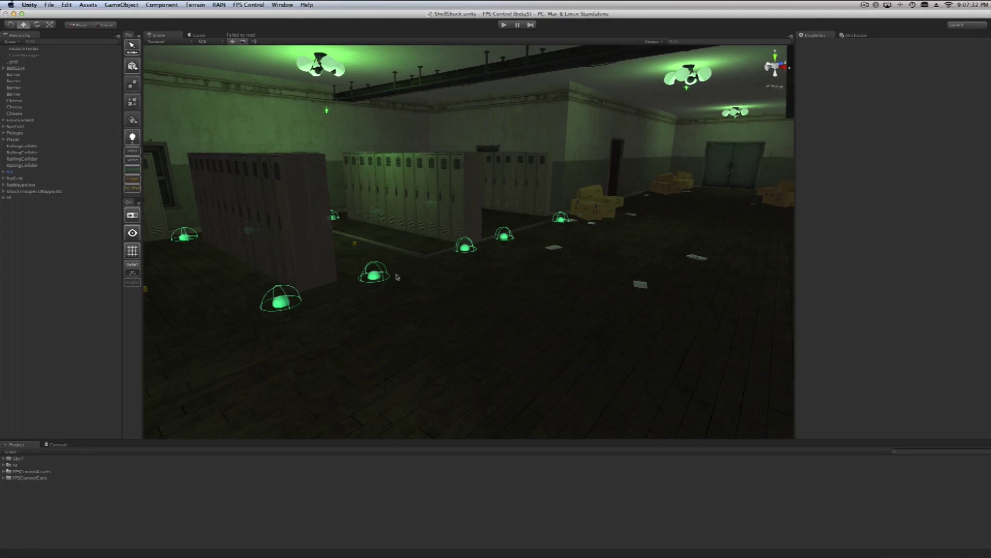
pyautogui.click(504, 25)
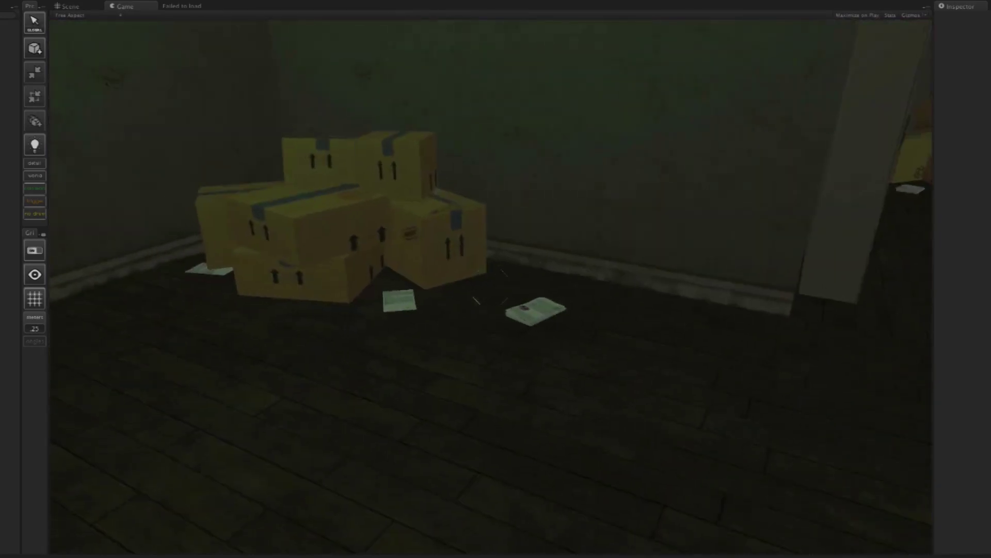
pyautogui.press('w')
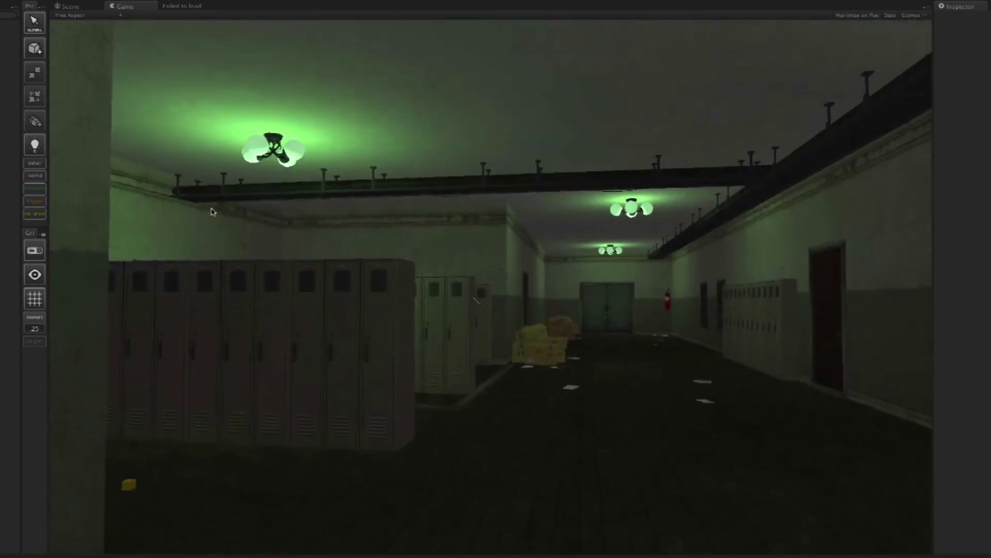
pyautogui.press('w')
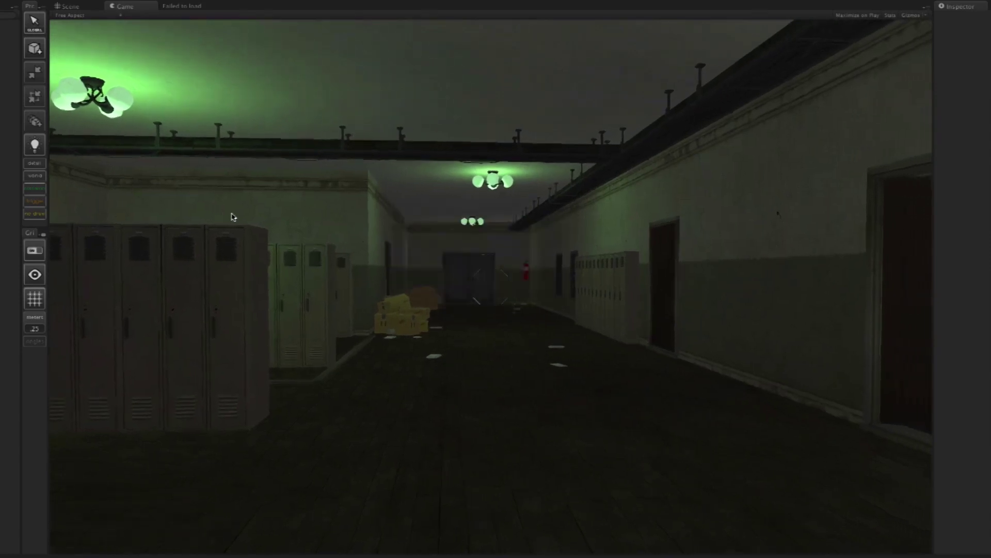
pyautogui.press('w')
pyautogui.press('w')
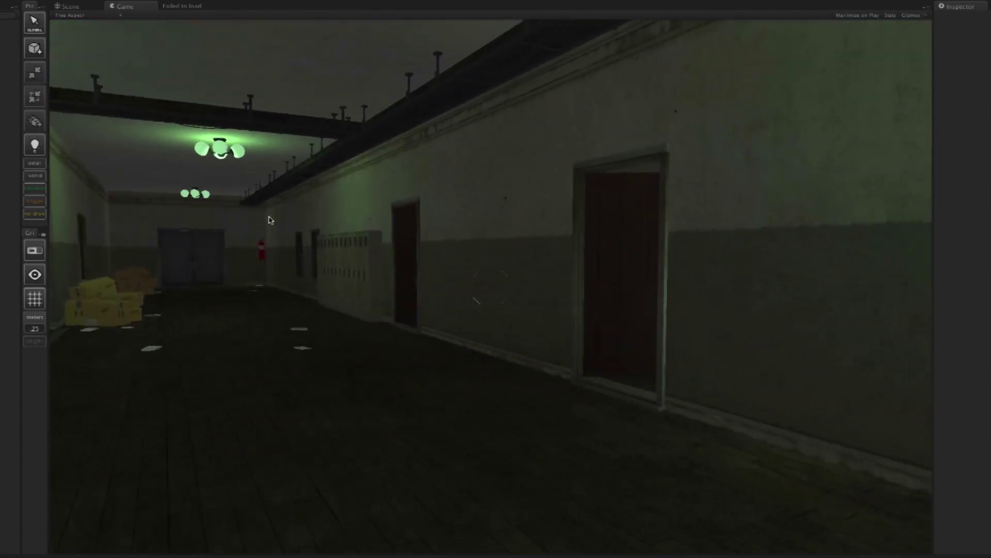
pyautogui.press('w')
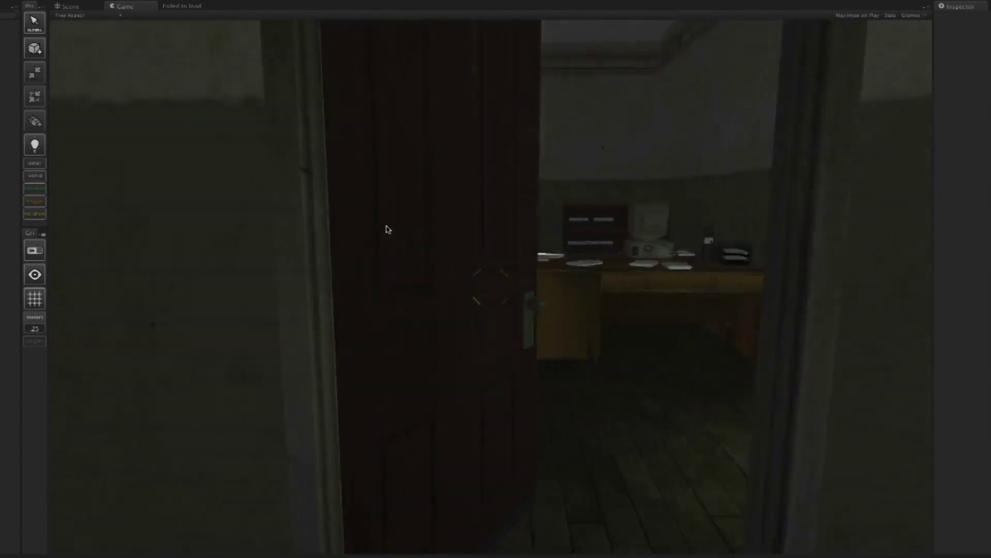
# Enter the office, walk around the desks and pick up the highlighted pistol.
pyautogui.press('w')
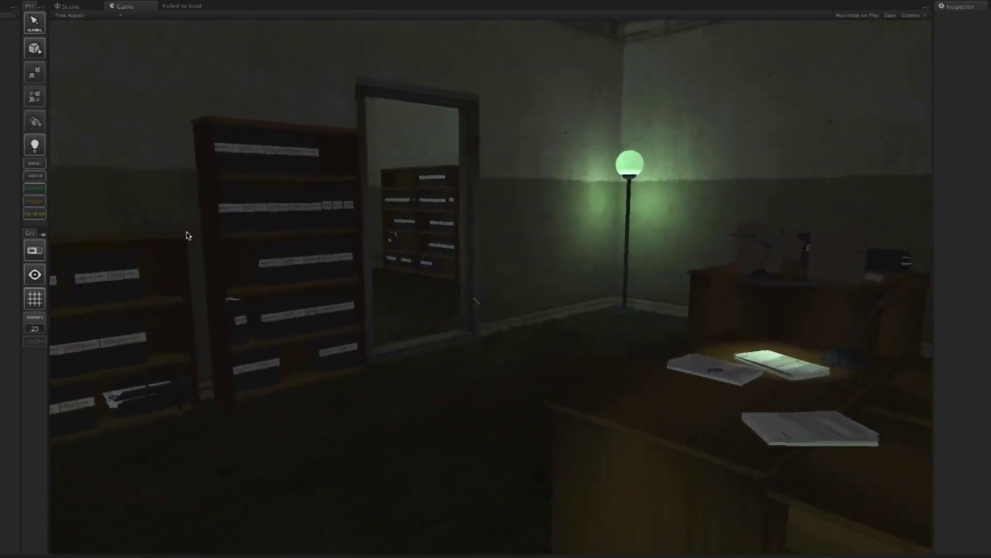
pyautogui.press('w')
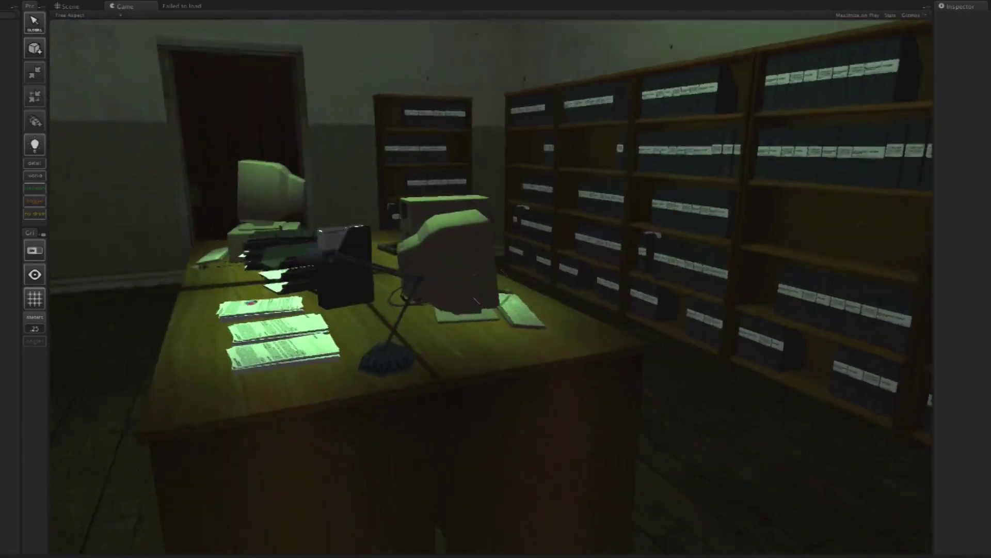
pyautogui.press('w')
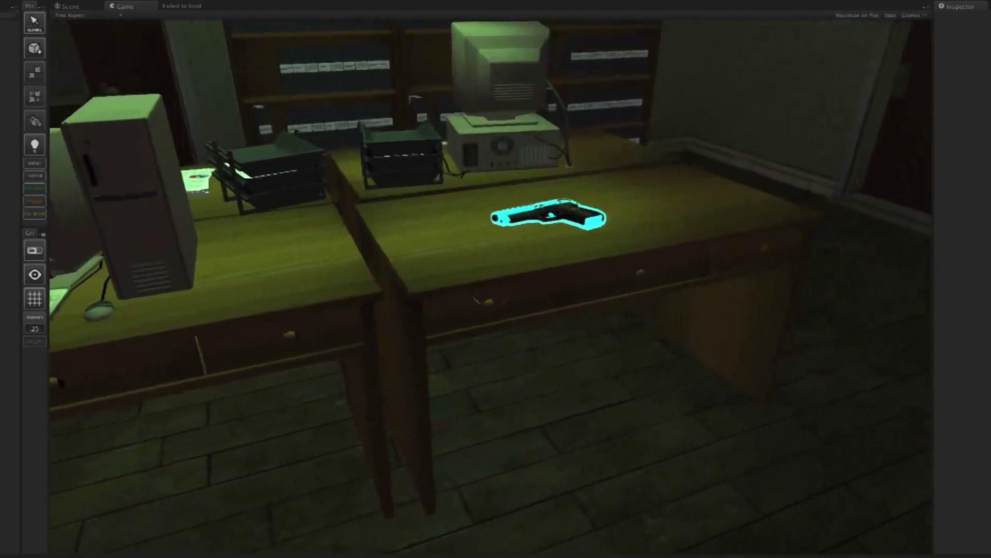
pyautogui.press('w')
pyautogui.press('e')
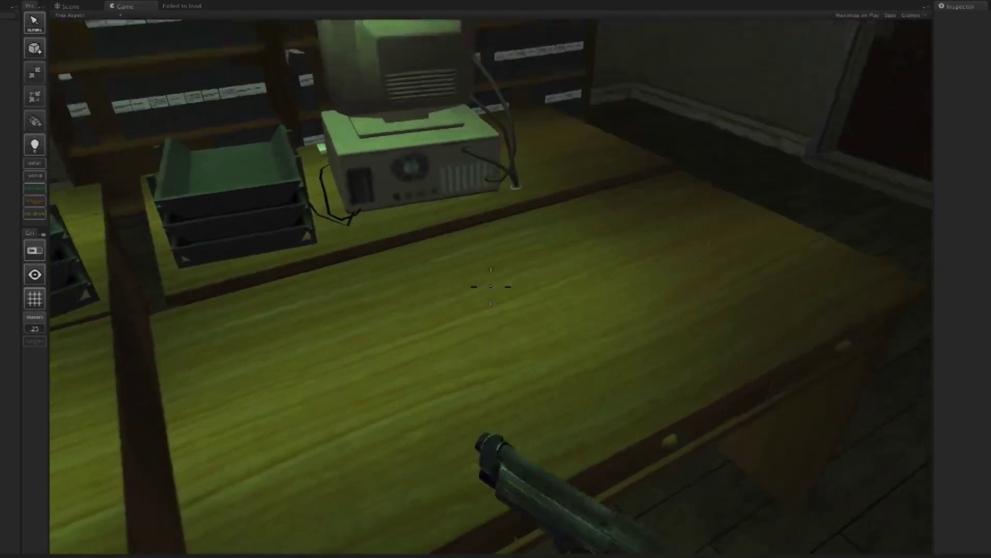
# Walk towards the wall by the floor lamp and test aiming down the pistol's sights.
pyautogui.press('a')
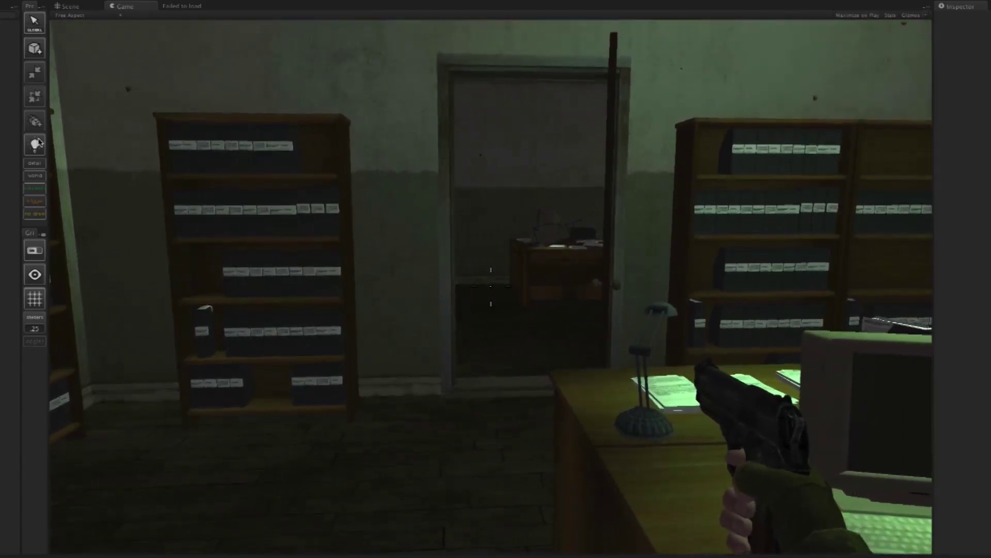
pyautogui.press('w')
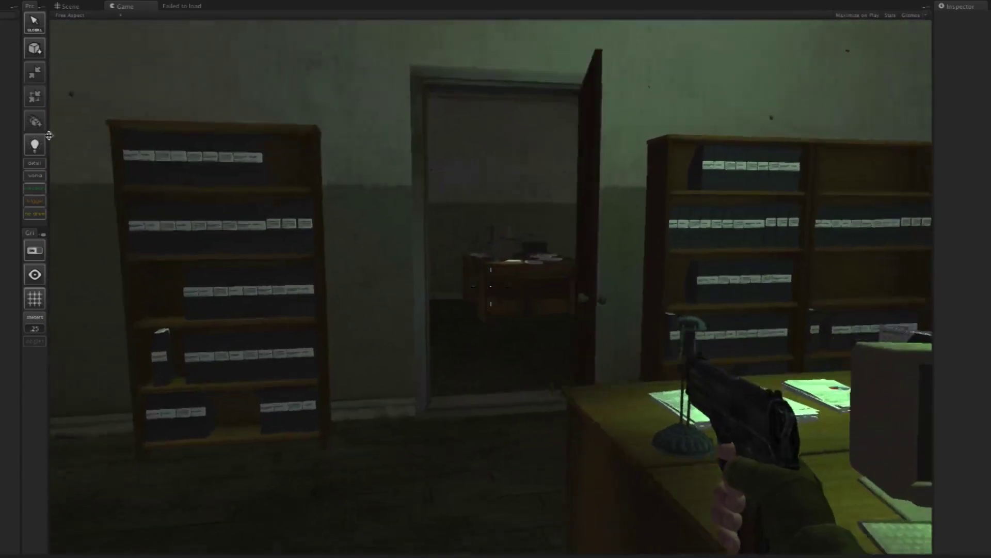
pyautogui.press('w')
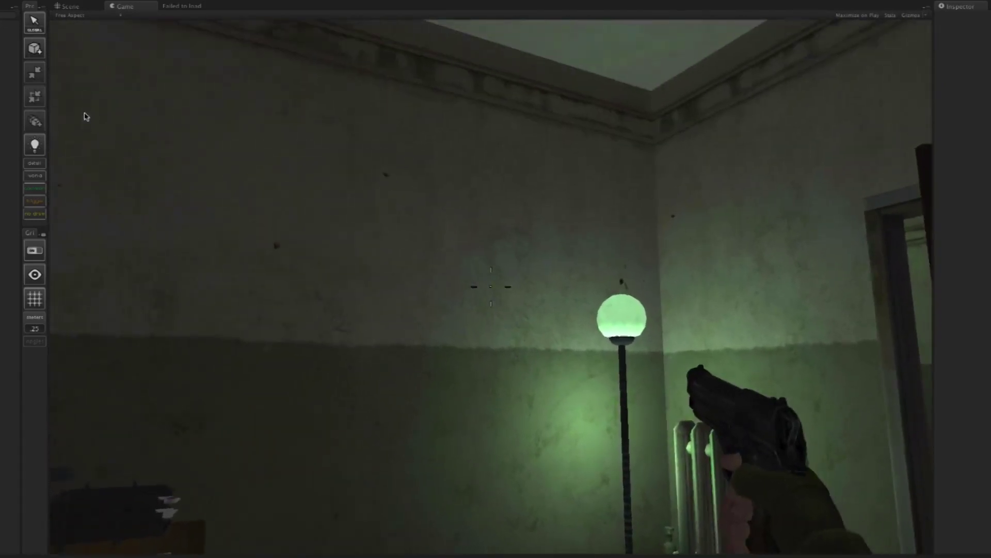
pyautogui.rightClick(89, 129)
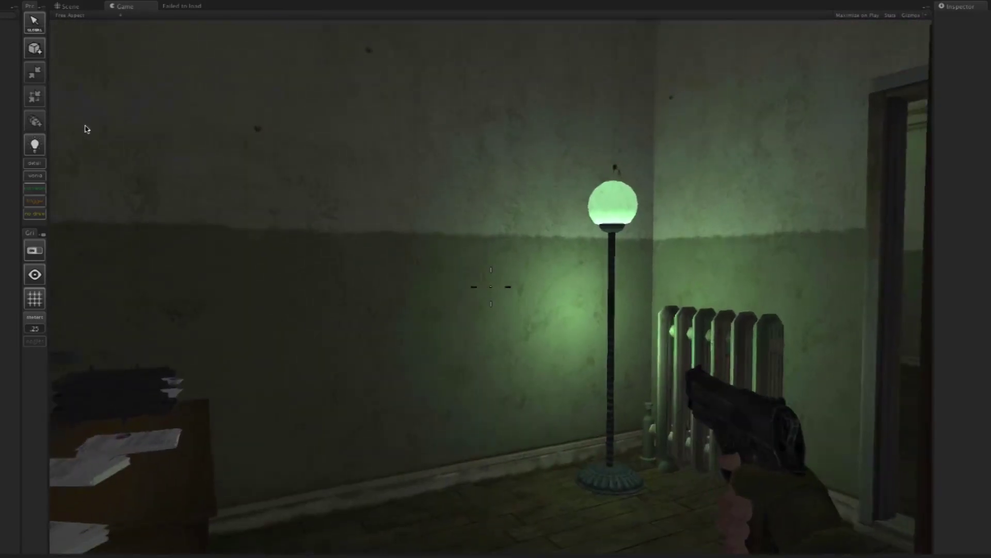
pyautogui.rightClick(87, 129)
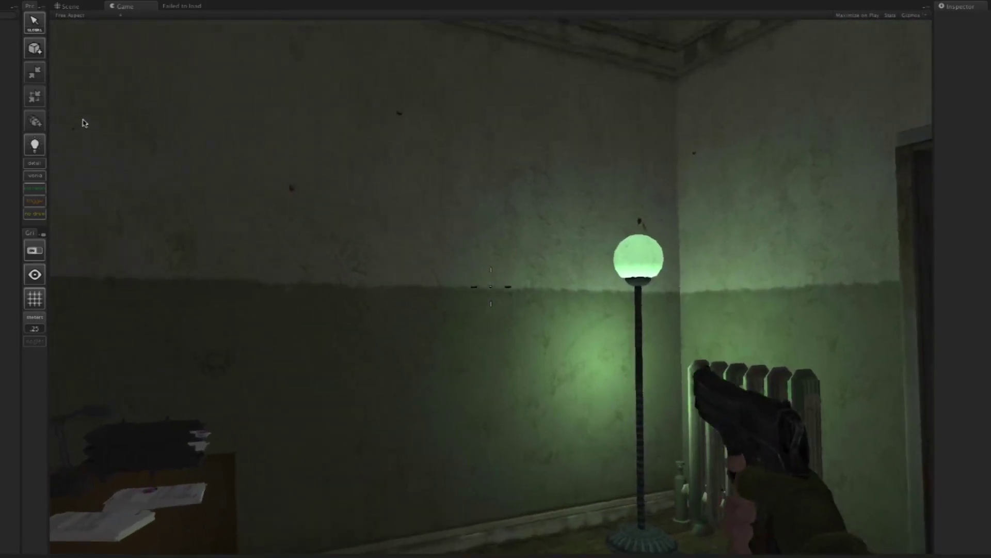
pyautogui.rightClick(83, 121)
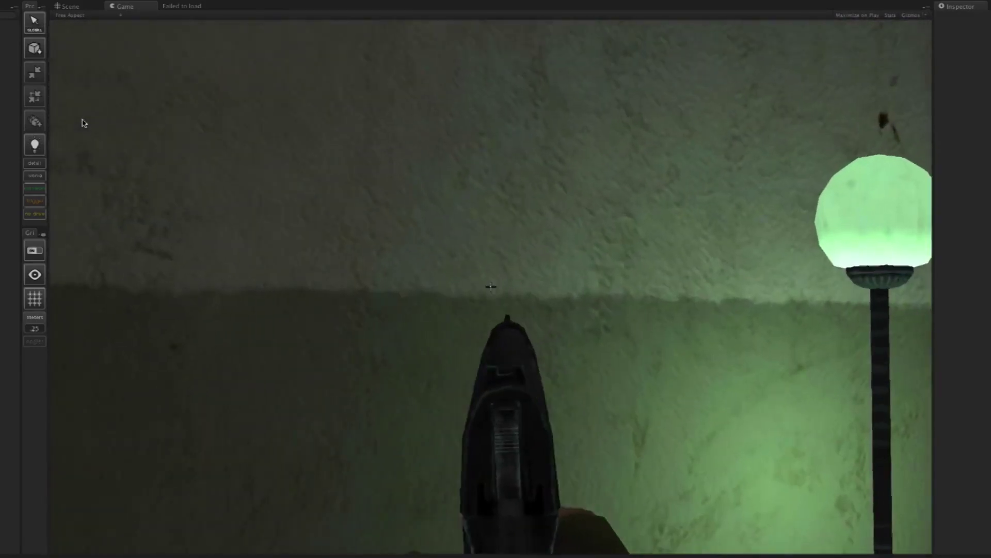
pyautogui.press('w')
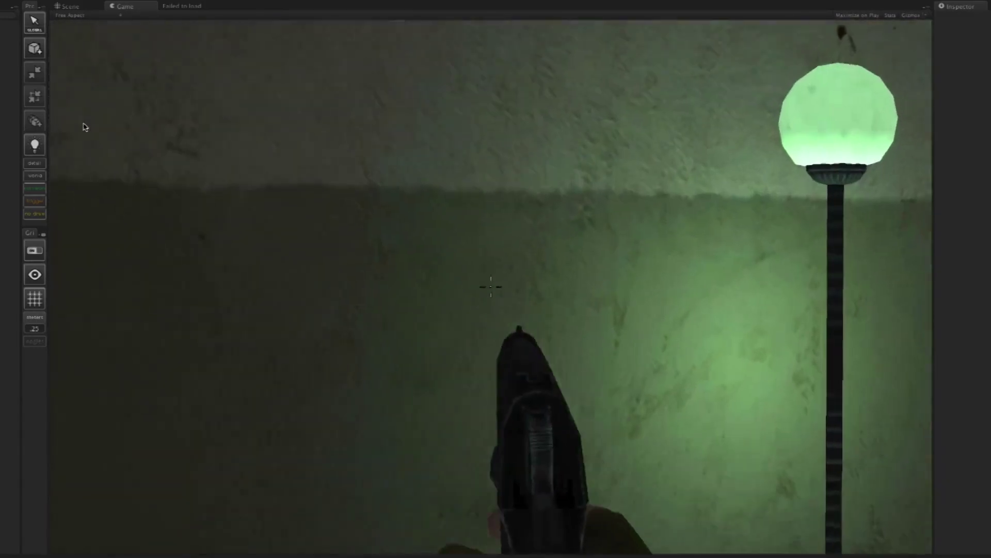
pyautogui.press('s')
pyautogui.press('s')
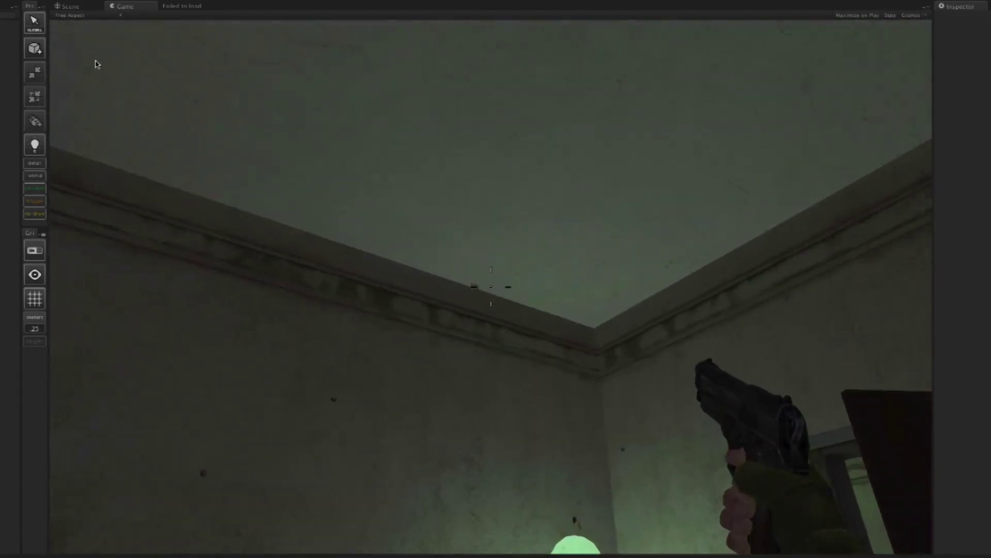
pyautogui.rightClick(97, 55)
pyautogui.moveTo(98, 57); pyautogui.dragTo(85, 134)
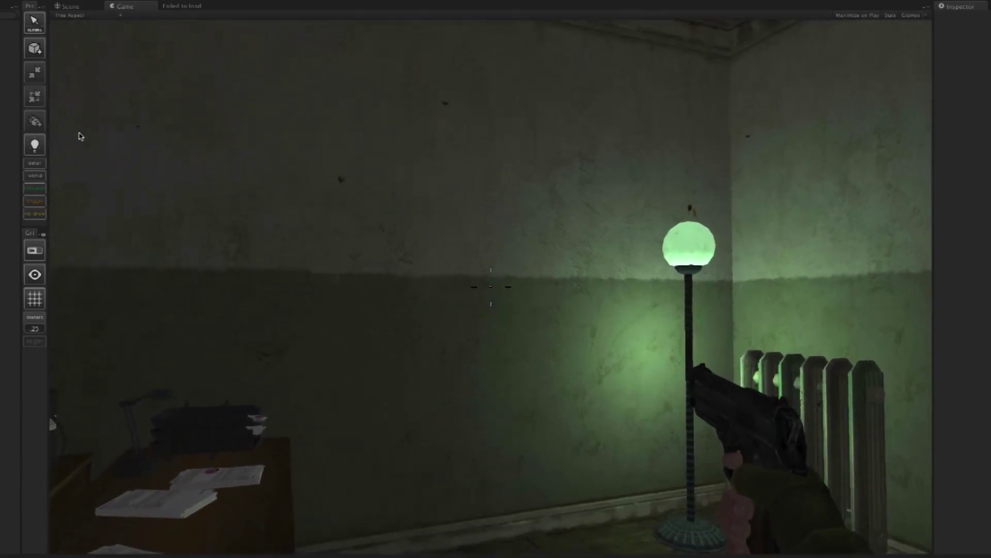
# Test-fire the pistol at the wall beside the floor lamp and at the open wooden door.
pyautogui.click(79, 132)
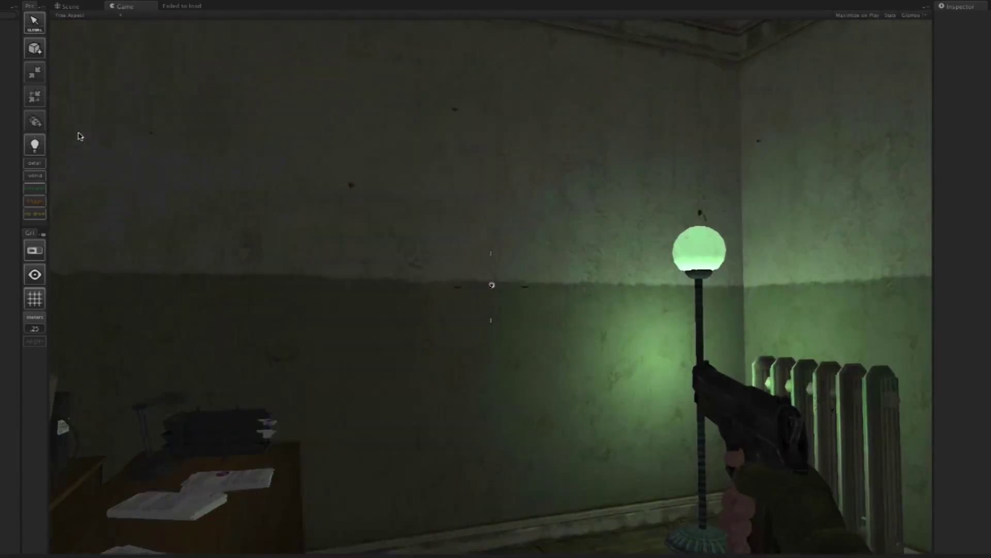
pyautogui.click(78, 133)
pyautogui.click(75, 132)
pyautogui.click(68, 128)
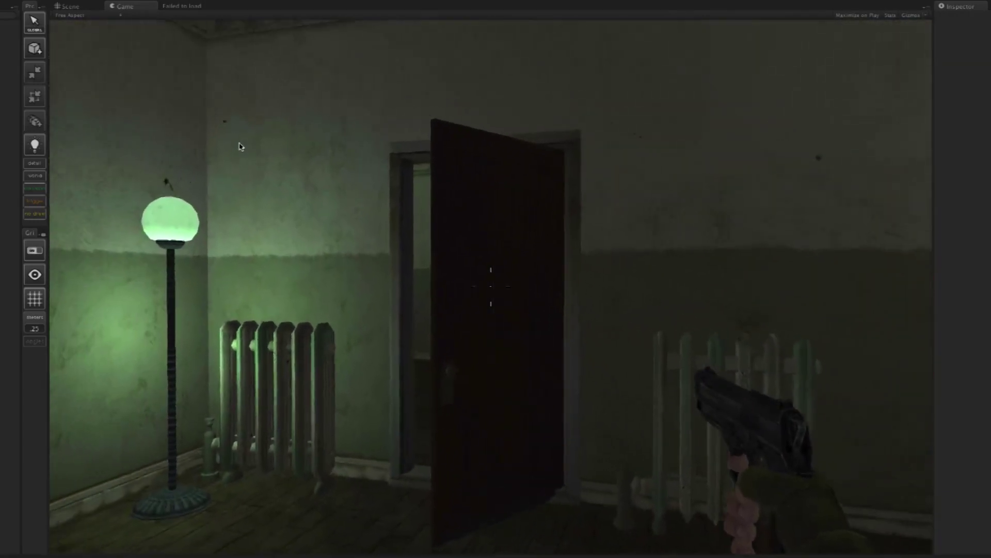
pyautogui.click(239, 146)
pyautogui.click(239, 145)
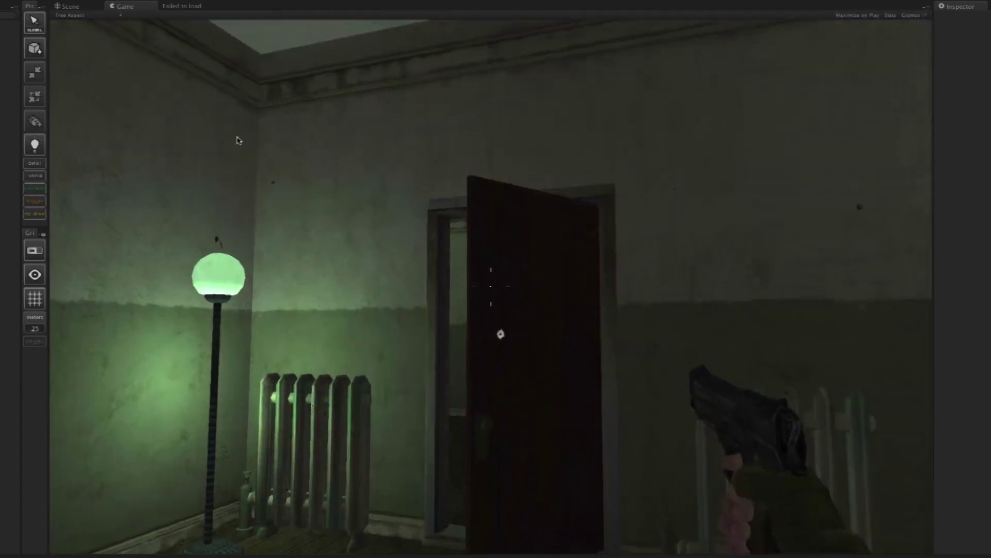
pyautogui.click(237, 138)
pyautogui.click(237, 155)
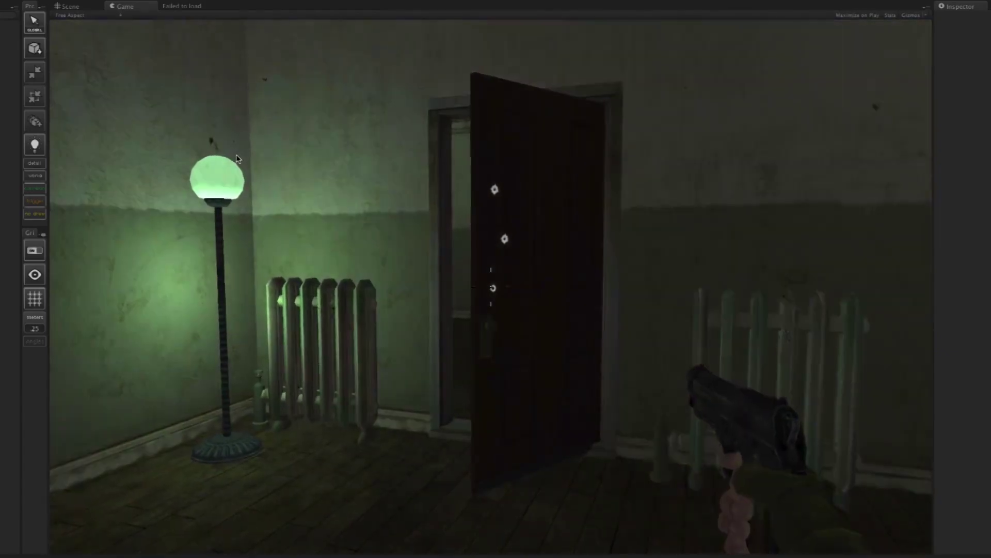
# Inspect the bullet holes up close and fire three shots at the dark wall between the bookshelf and the desk.
pyautogui.press('d')
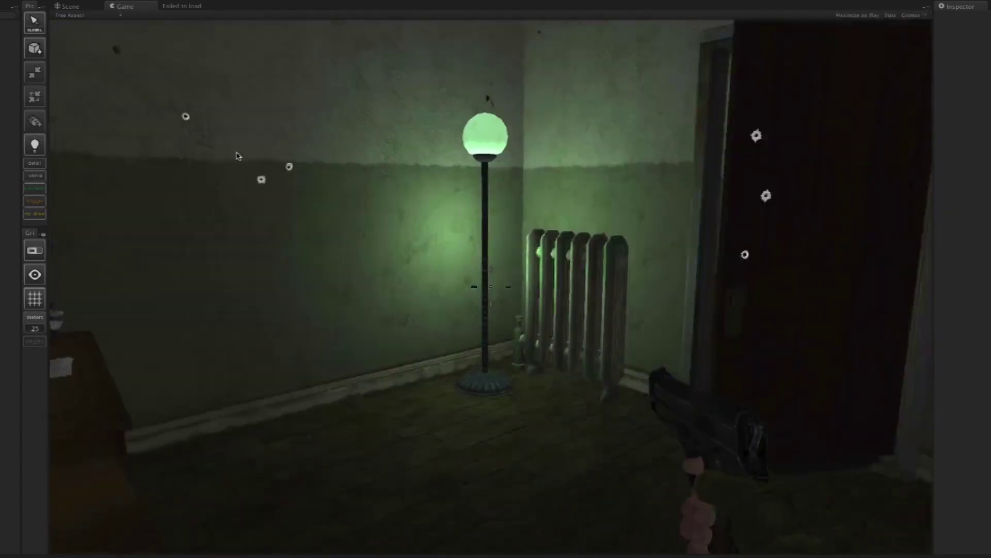
pyautogui.press('w')
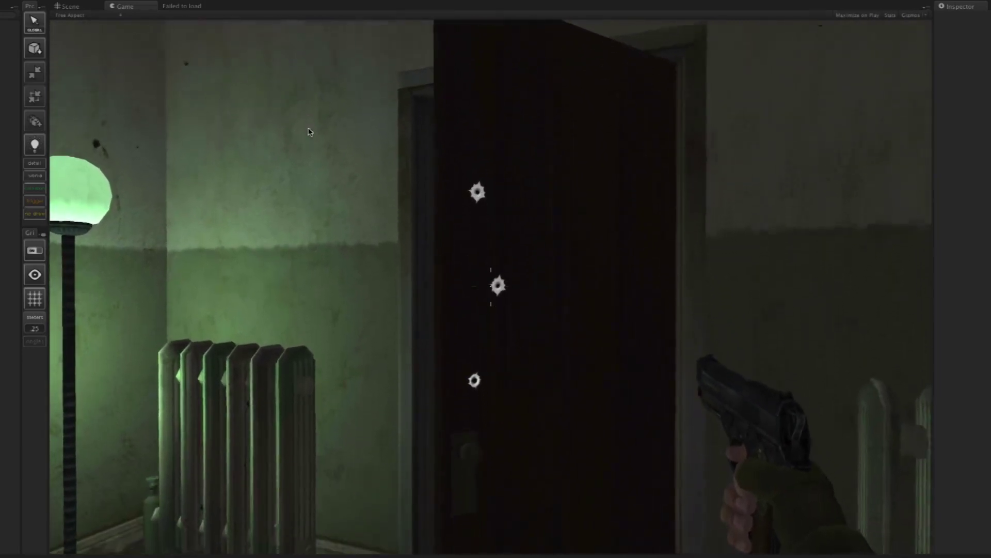
pyautogui.press('a')
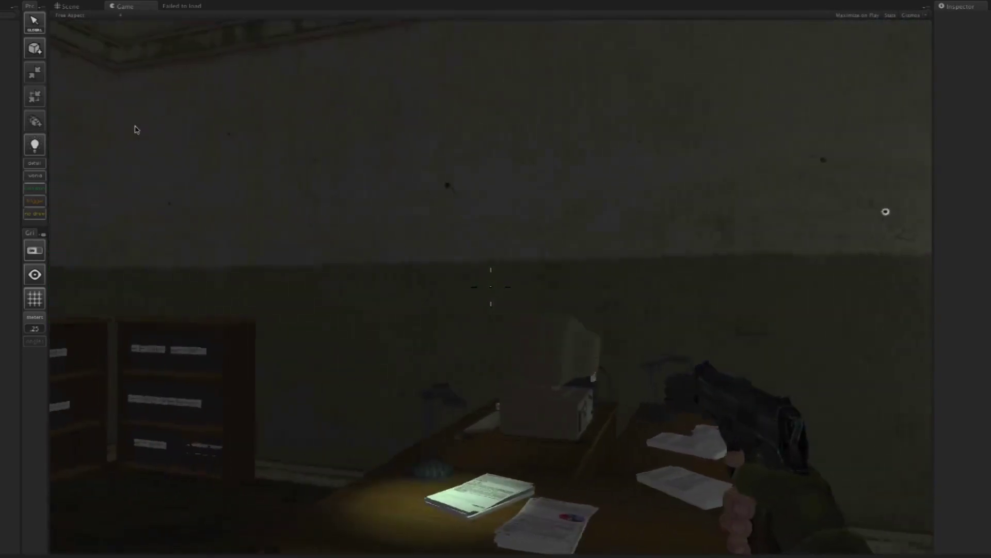
pyautogui.press('w')
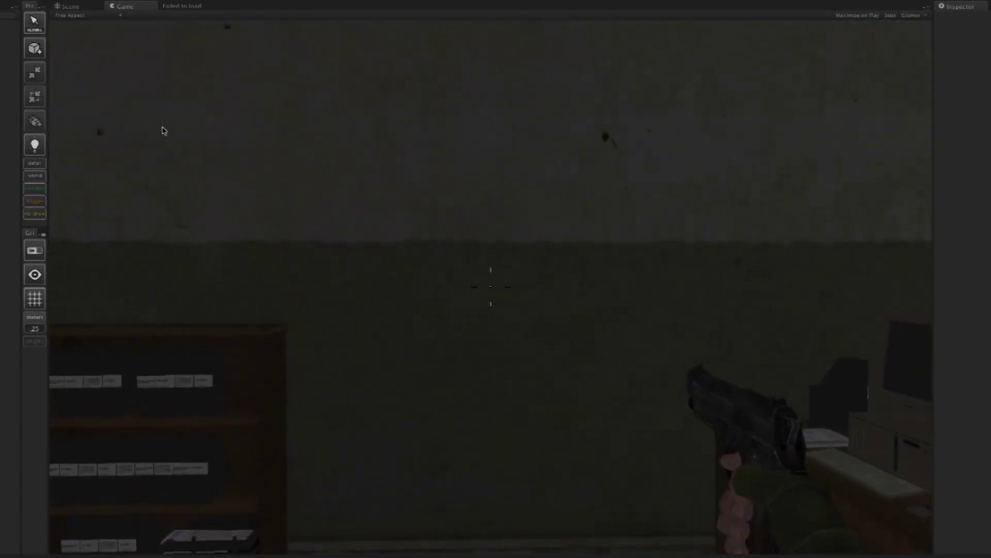
pyautogui.click(165, 123)
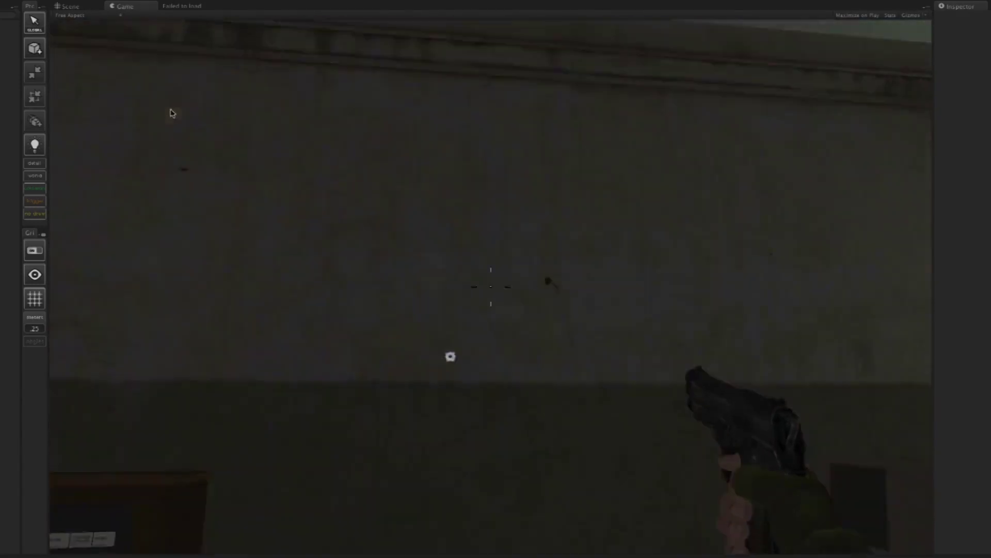
pyautogui.click(170, 114)
pyautogui.click(172, 133)
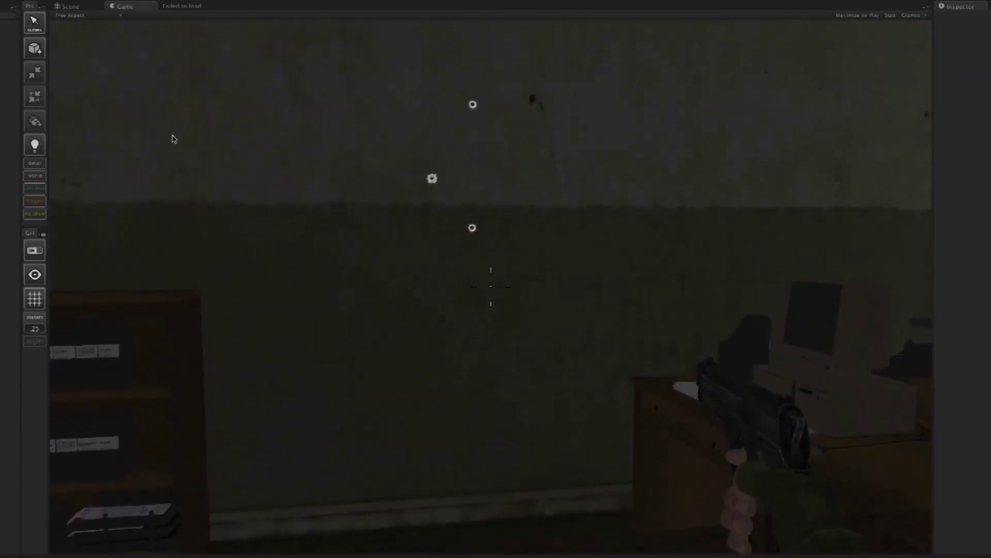
# Walk out of the office into the locker hallway and stop play mode.
pyautogui.press('w')
pyautogui.press('s')
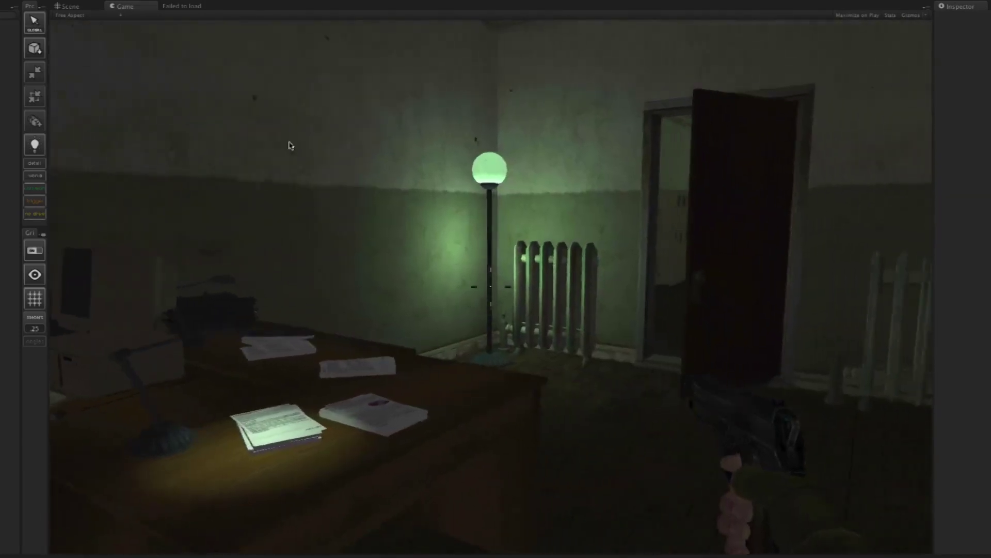
pyautogui.press('w')
pyautogui.press('w')
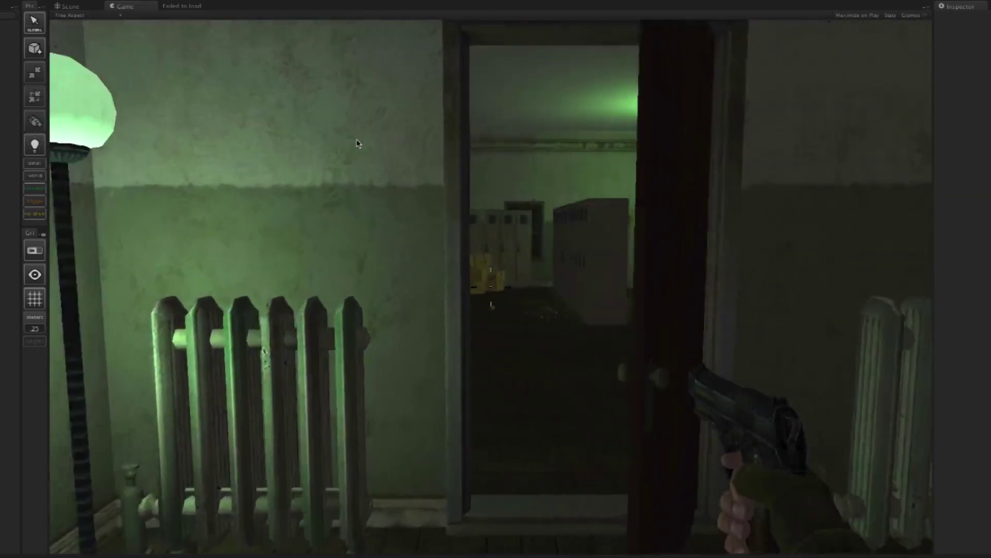
pyautogui.press('a')
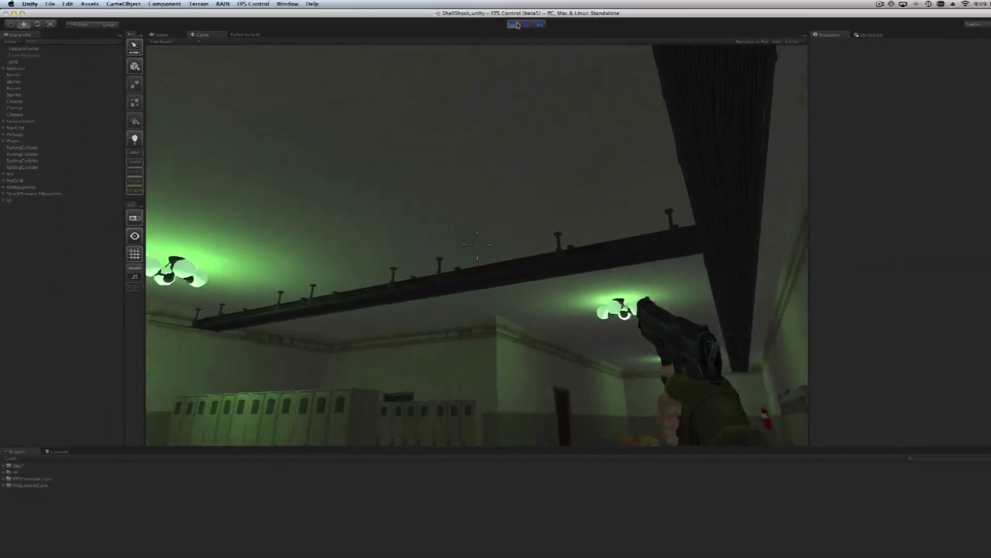
pyautogui.click(513, 25)
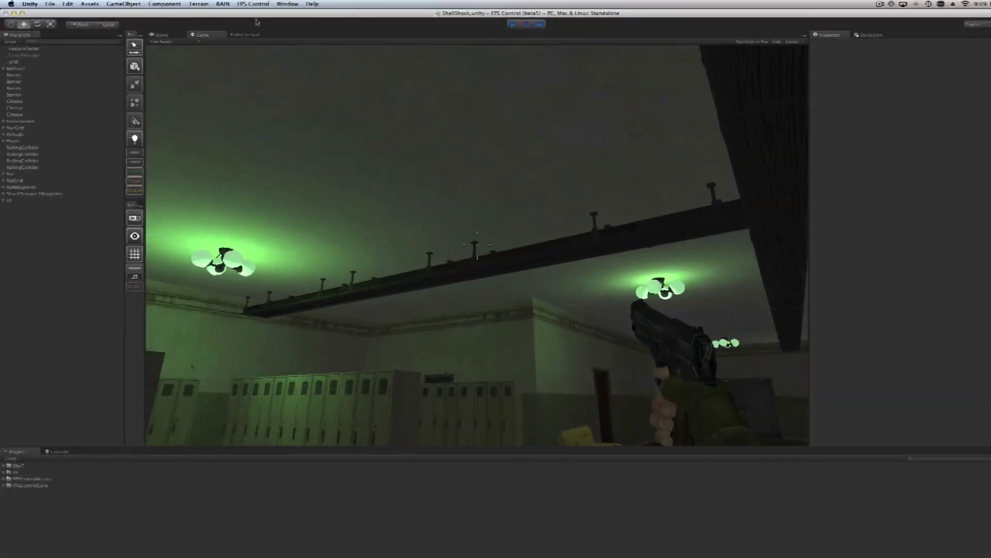
# Open the FPS Control sign-in window and move it fully into view.
pyautogui.click(248, 5)
pyautogui.click(249, 13)
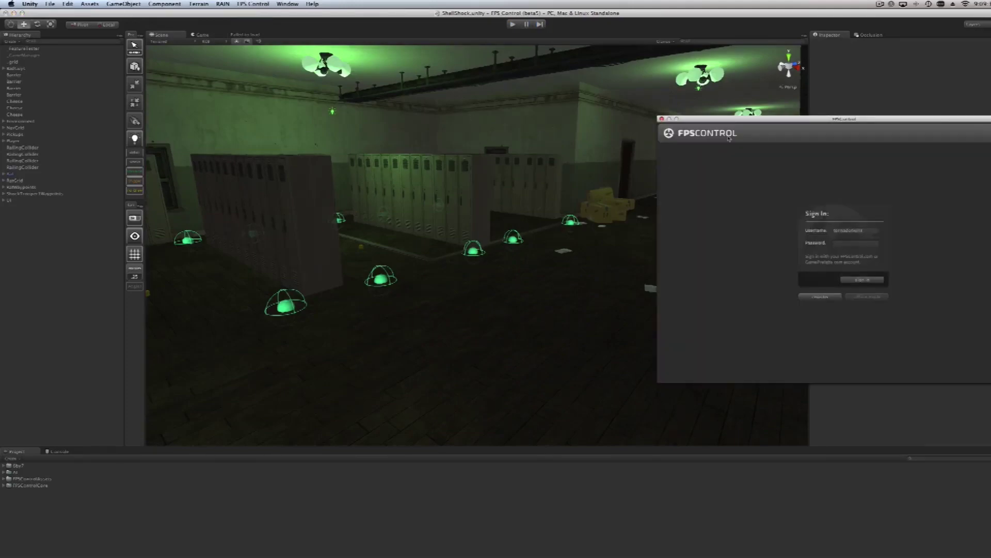
pyautogui.moveTo(721, 121); pyautogui.dragTo(601, 129)
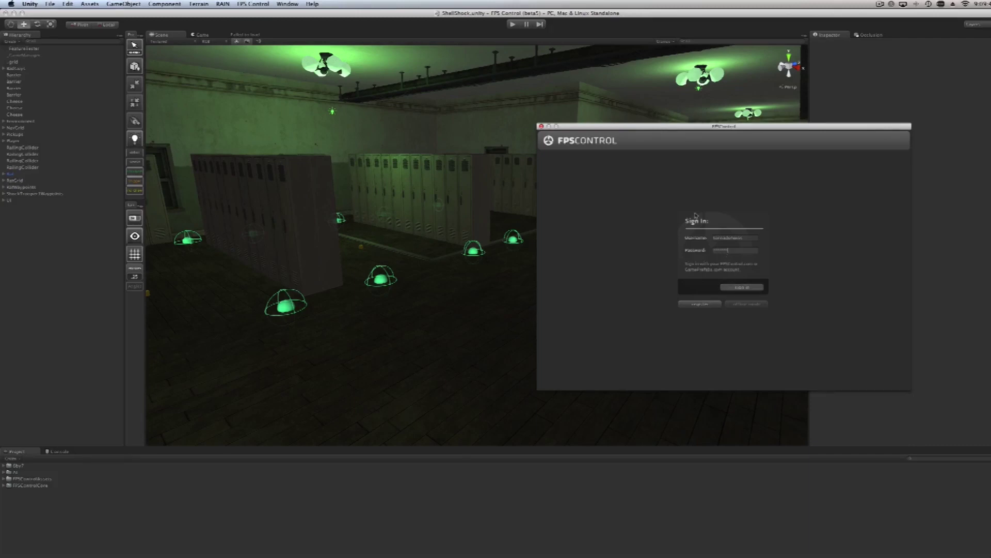
# Sign in to FPS Control with the filled-in account details and open the Weapon Control settings.
pyautogui.press('Return')
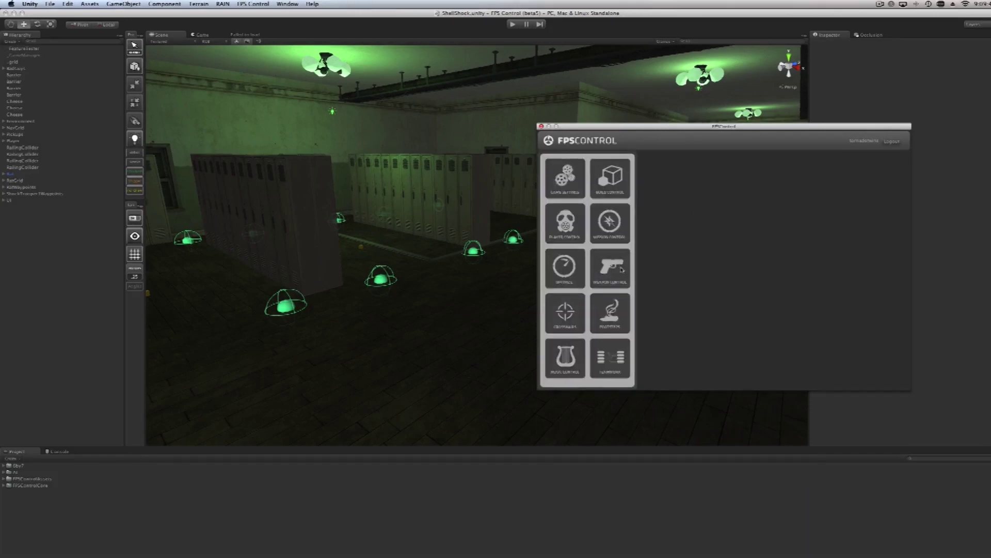
pyautogui.moveTo(620, 130); pyautogui.dragTo(631, 116)
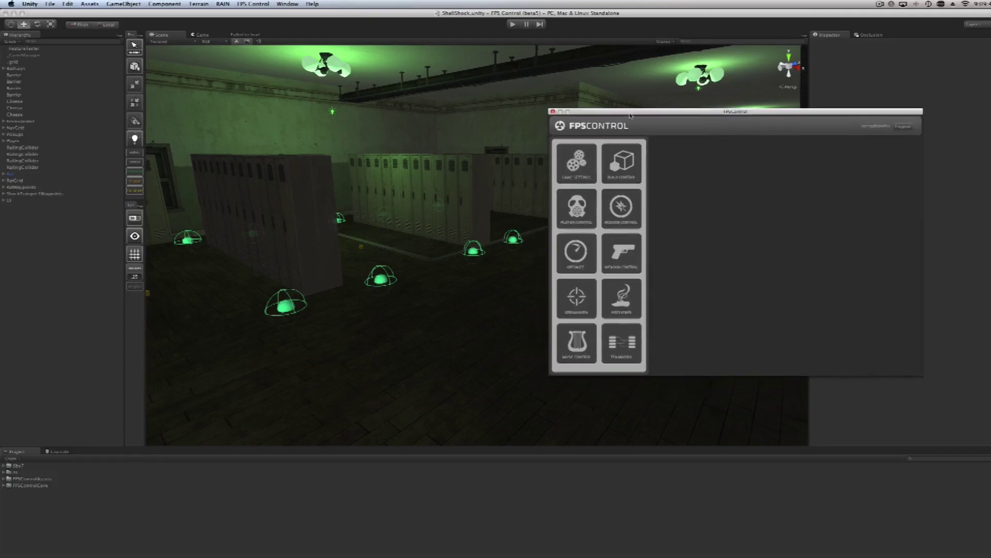
pyautogui.click(630, 259)
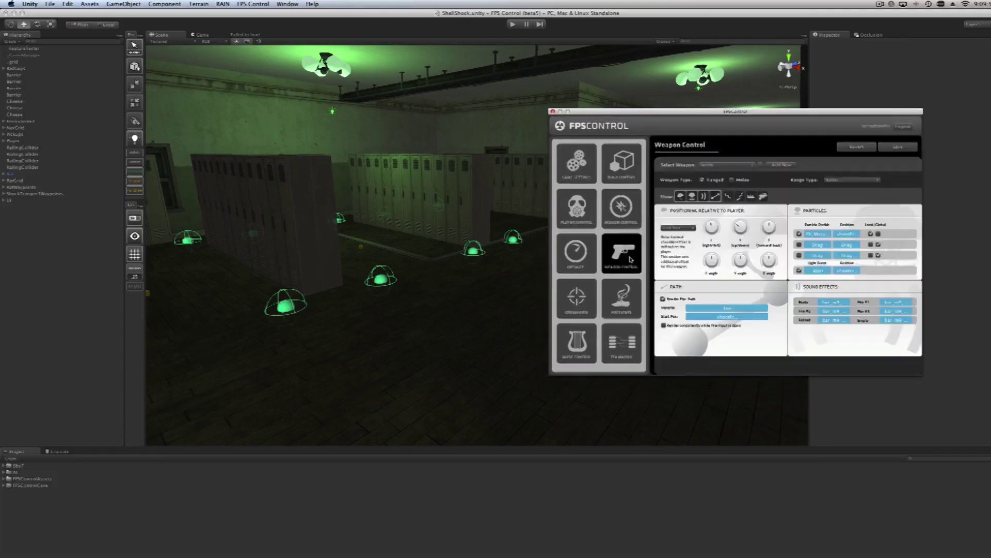
pyautogui.moveTo(629, 115); pyautogui.dragTo(701, 122)
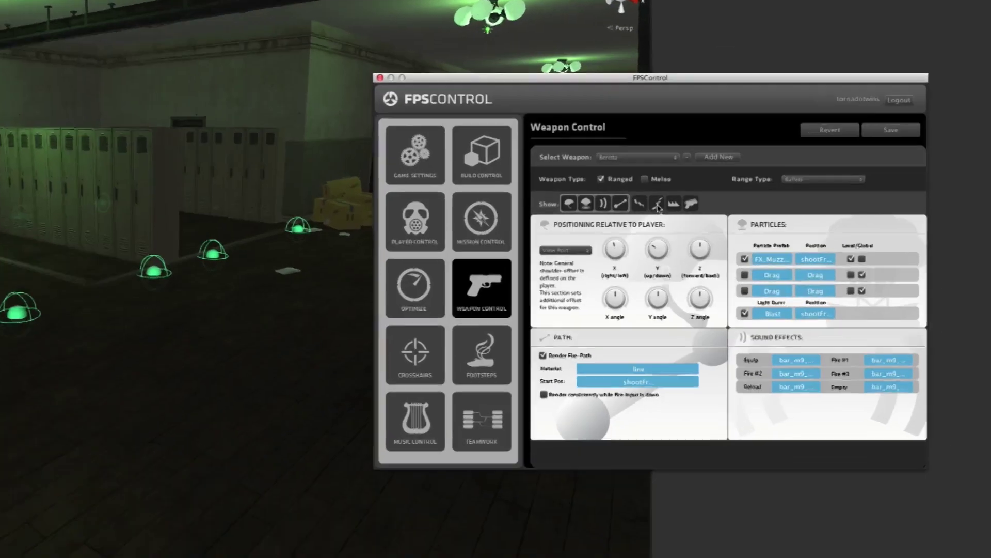
# Review the Beretta's damage, ammo, firing pattern and mesh animation settings, including the choices for its Activate animation.
pyautogui.click(817, 205)
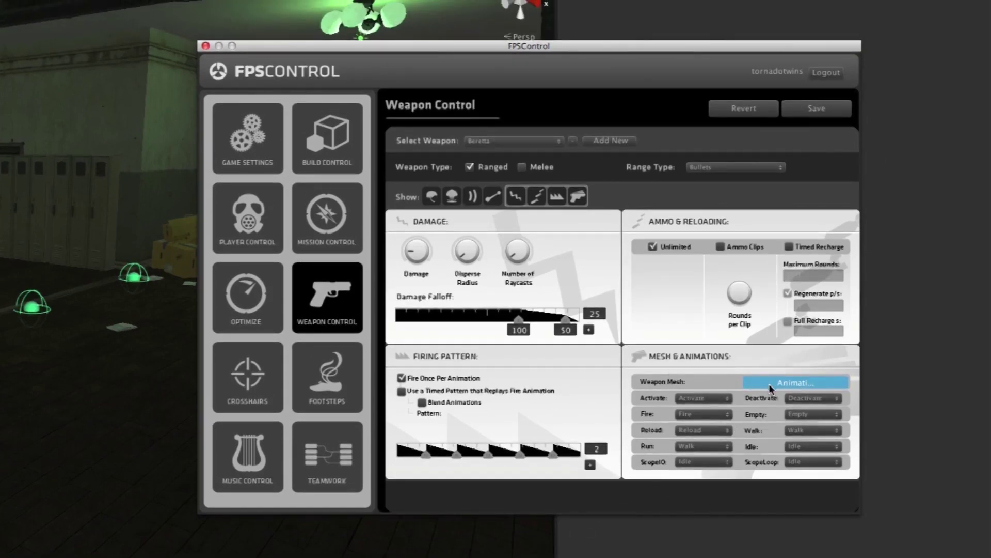
pyautogui.click(728, 398)
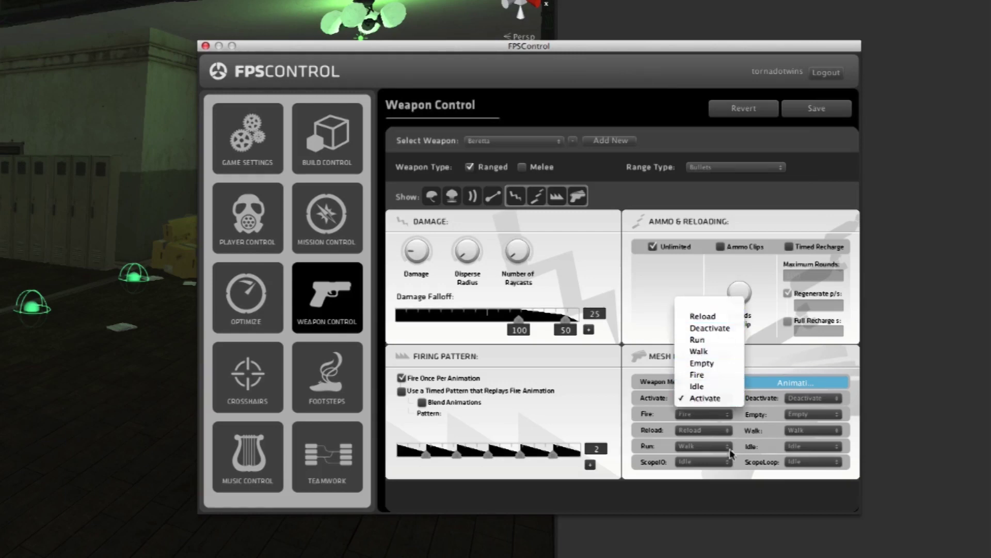
pyautogui.click(729, 474)
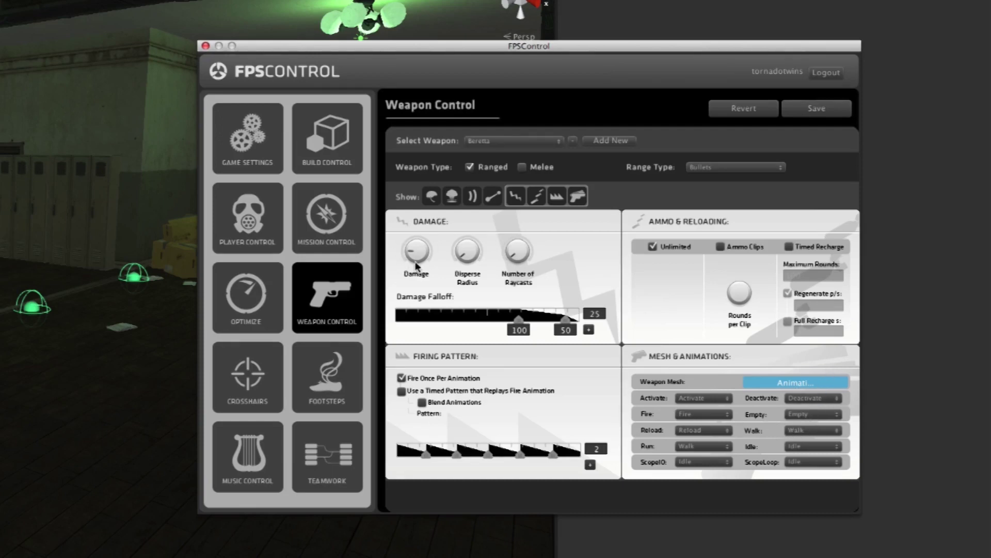
pyautogui.moveTo(417, 258)
pyautogui.click(494, 197)
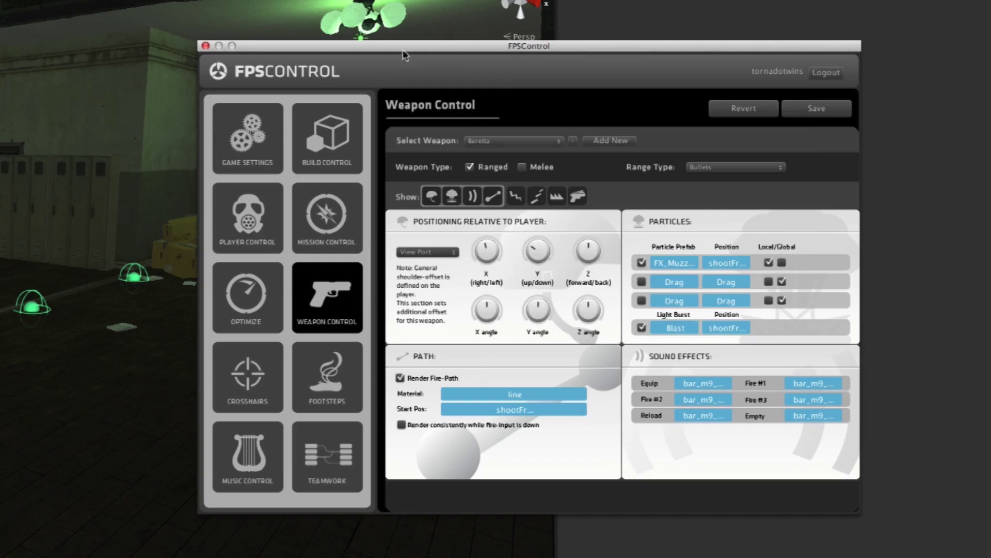
# Start play mode with the FPS Control window kept open, walk into the bookshelf office and pick up the pistol.
pyautogui.moveTo(351, 47); pyautogui.dragTo(406, 82)
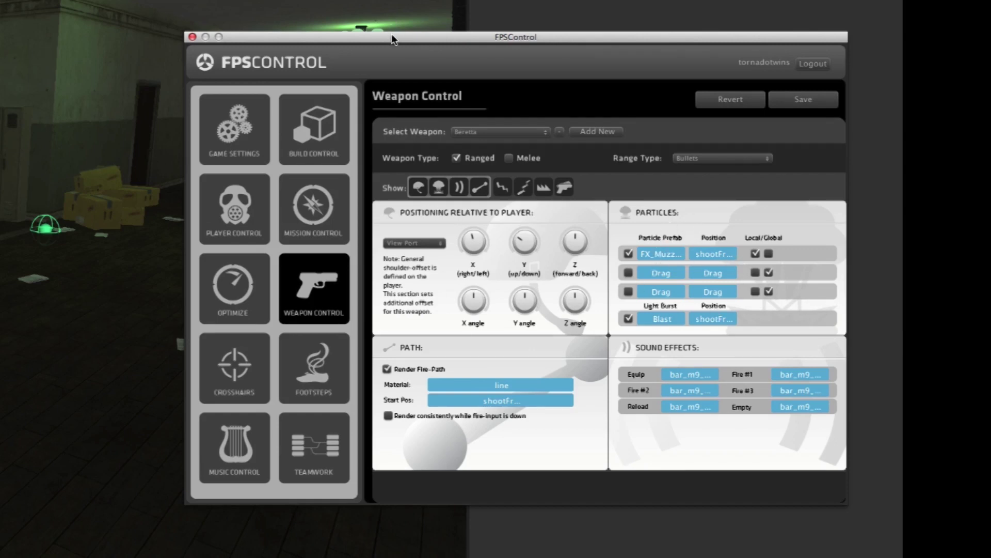
pyautogui.moveTo(394, 37); pyautogui.dragTo(424, 47)
pyautogui.press('super+p')
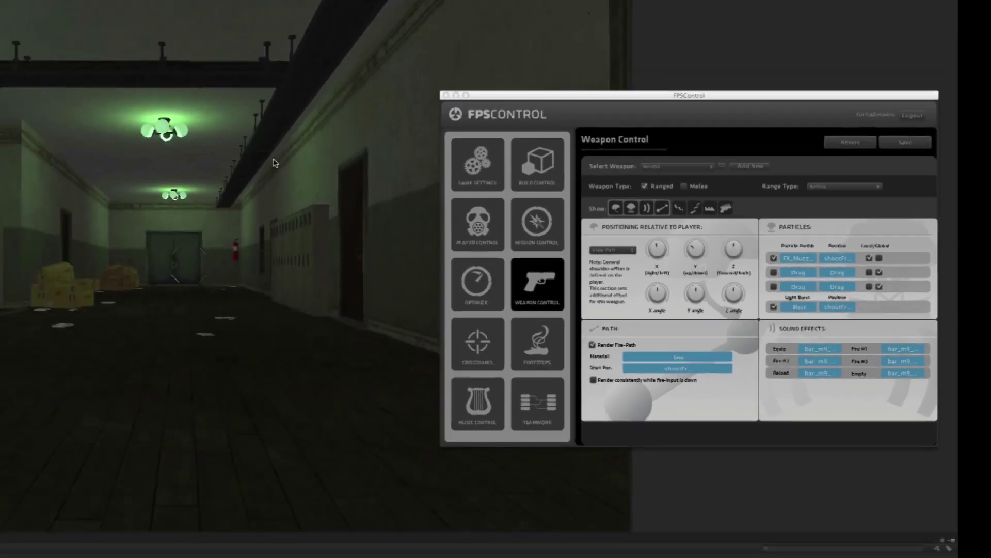
pyautogui.press('w')
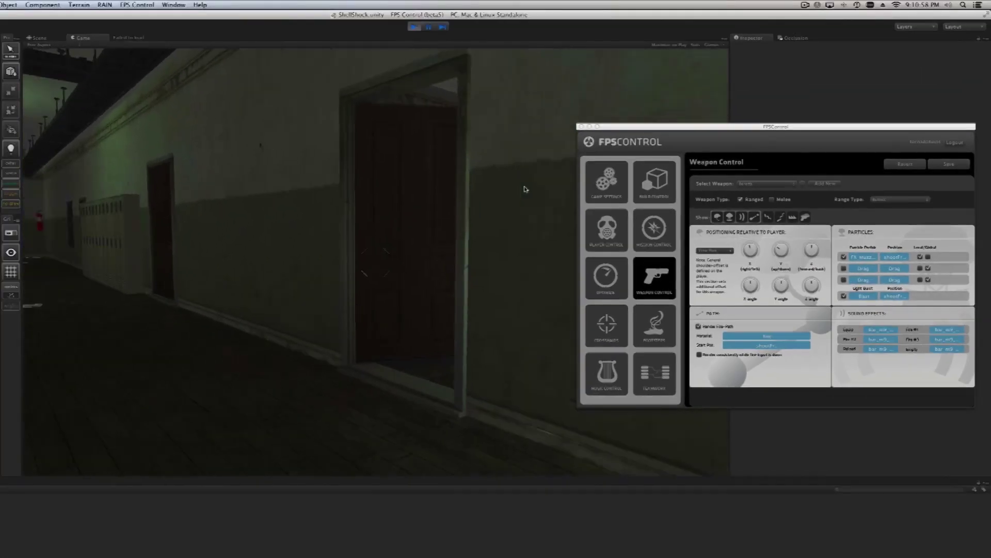
pyautogui.press('w')
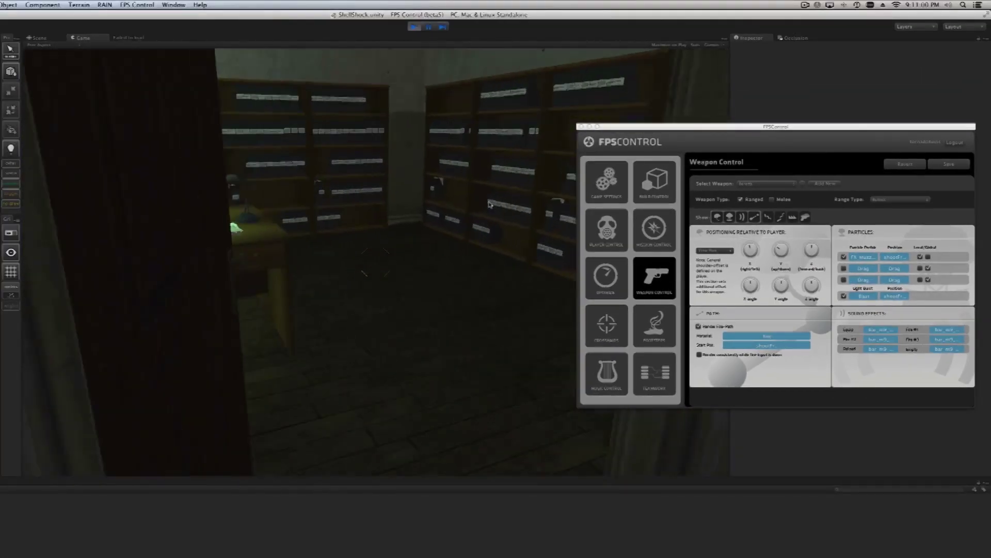
pyautogui.press('w')
pyautogui.press('e')
pyautogui.press('s')
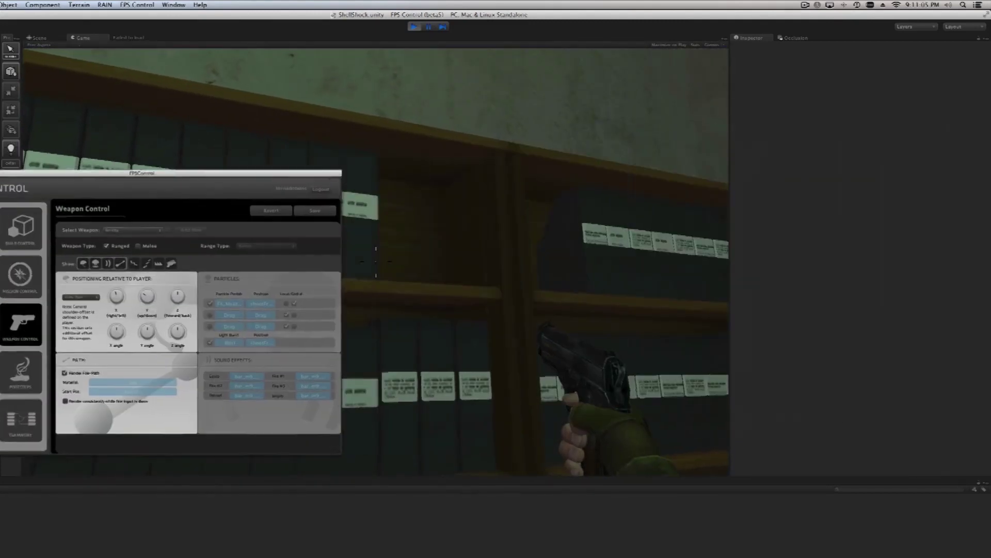
# Adjust the pistol's forward/back offset in the View Port positioning and switch the positioning mode to Scope.
pyautogui.moveTo(142, 173); pyautogui.dragTo(93, 233)
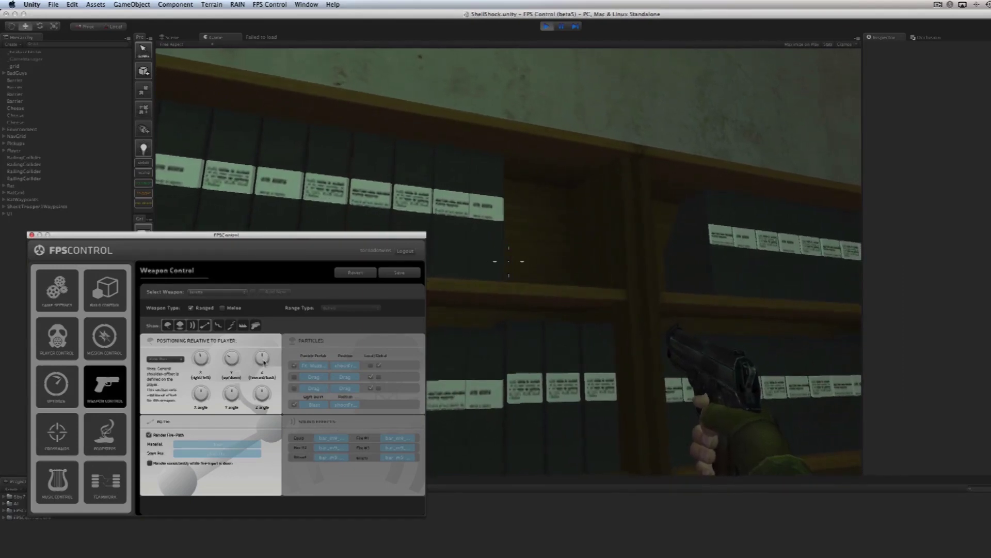
pyautogui.moveTo(262, 393); pyautogui.dragTo(261, 395)
pyautogui.moveTo(262, 360); pyautogui.dragTo(219, 363)
pyautogui.click(165, 358)
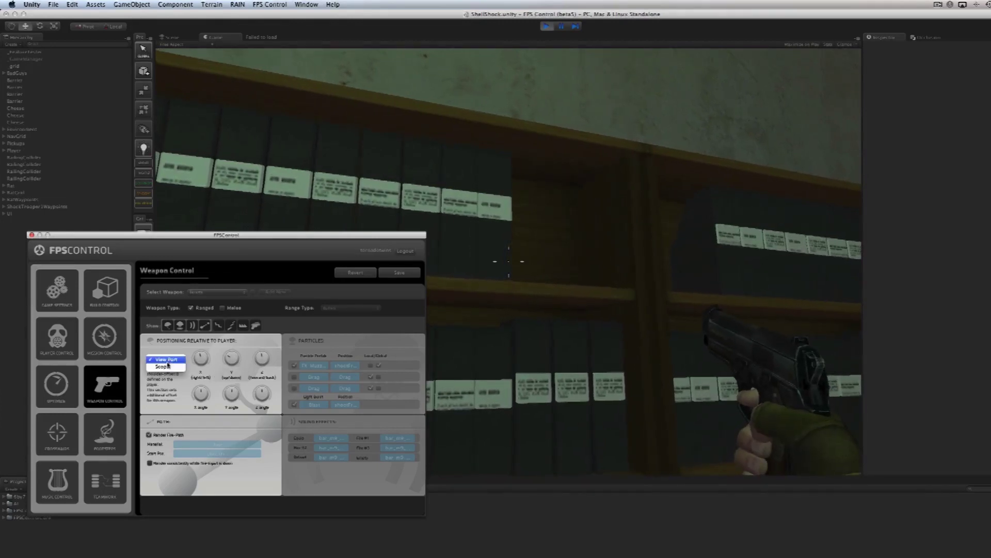
pyautogui.click(167, 367)
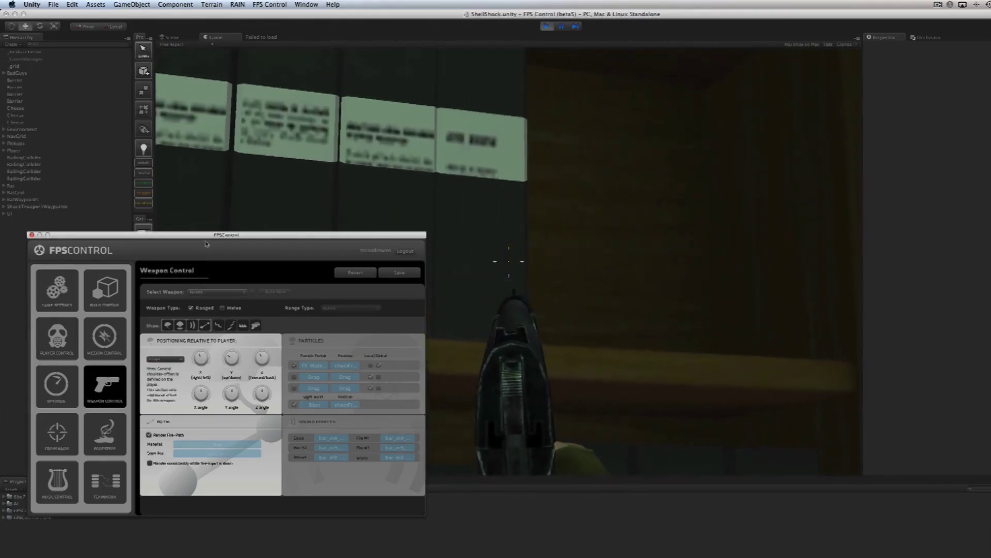
# Uncover the scoped pistol in the game view, stop play mode and close the FPS Control window.
pyautogui.moveTo(201, 237); pyautogui.dragTo(850, 240)
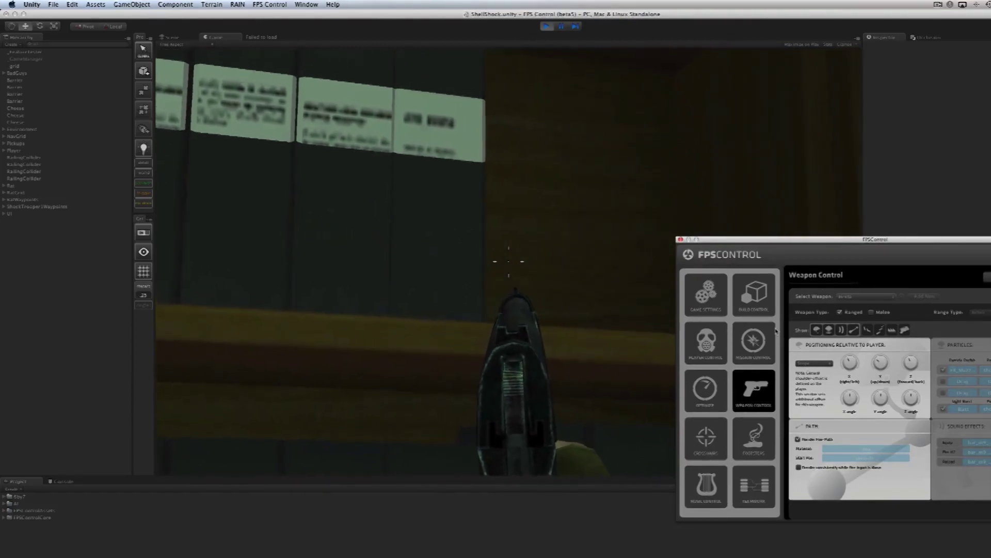
pyautogui.click(546, 27)
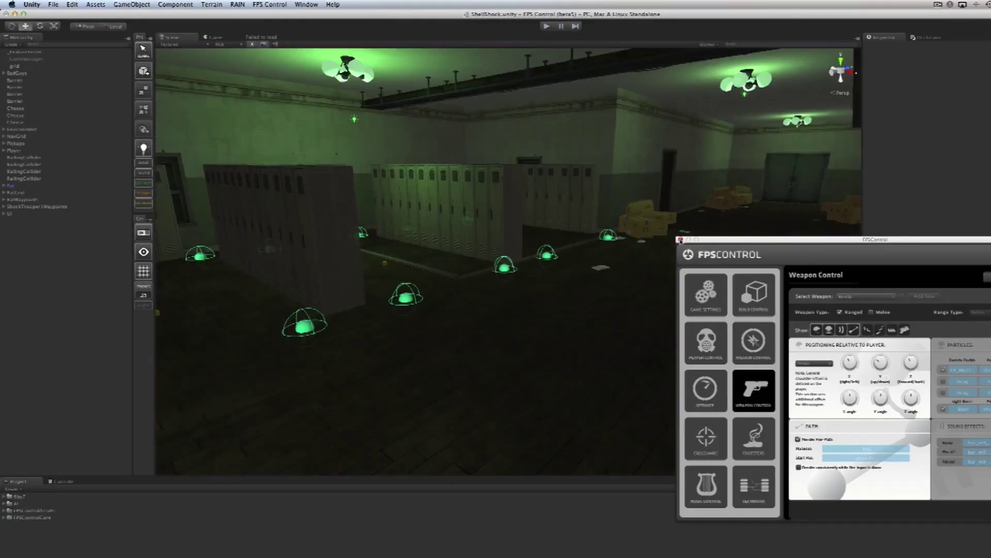
pyautogui.click(680, 240)
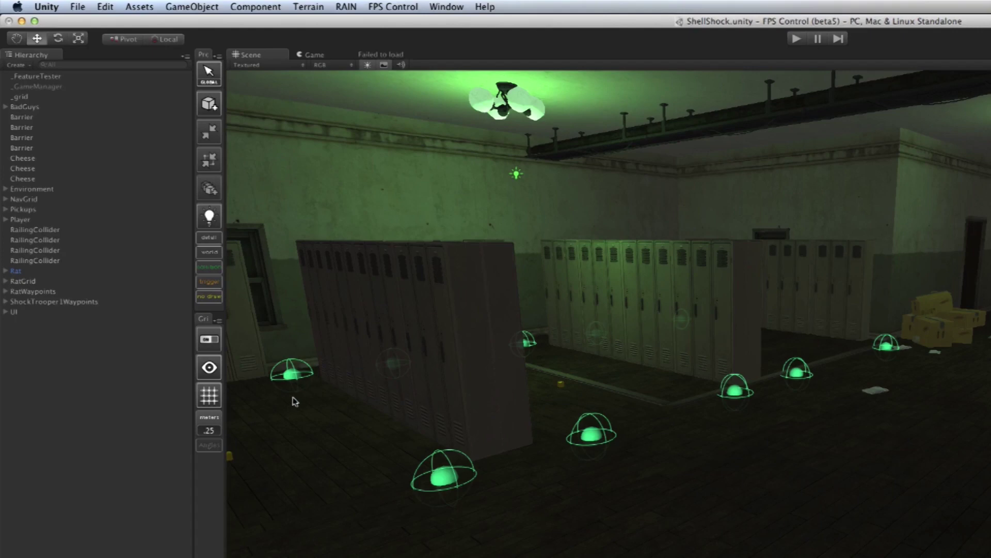
# Create a 1 × 1 × 1 cube with the Shape Tool and, after toggling grid snapping, reposition it on the locker room floor.
pyautogui.click(210, 105)
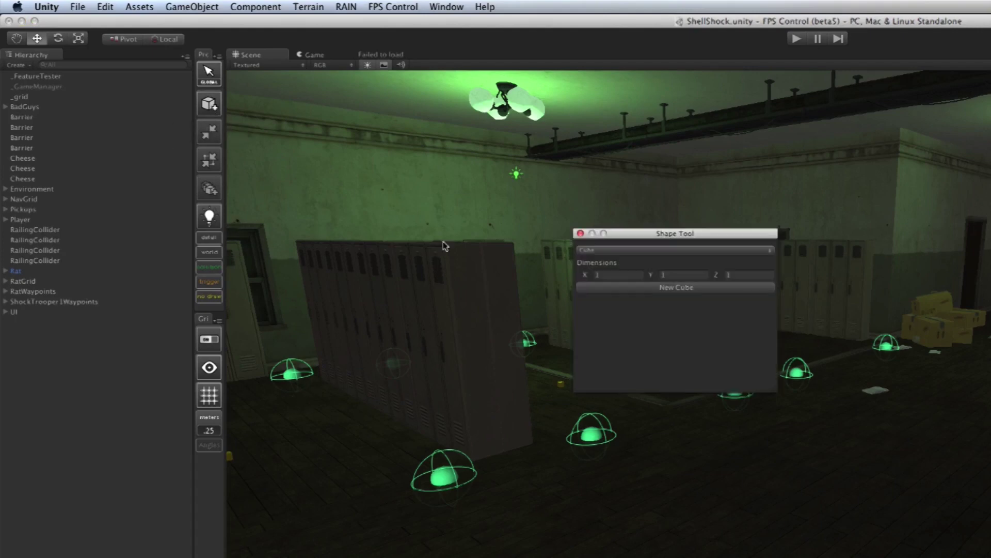
pyautogui.click(650, 289)
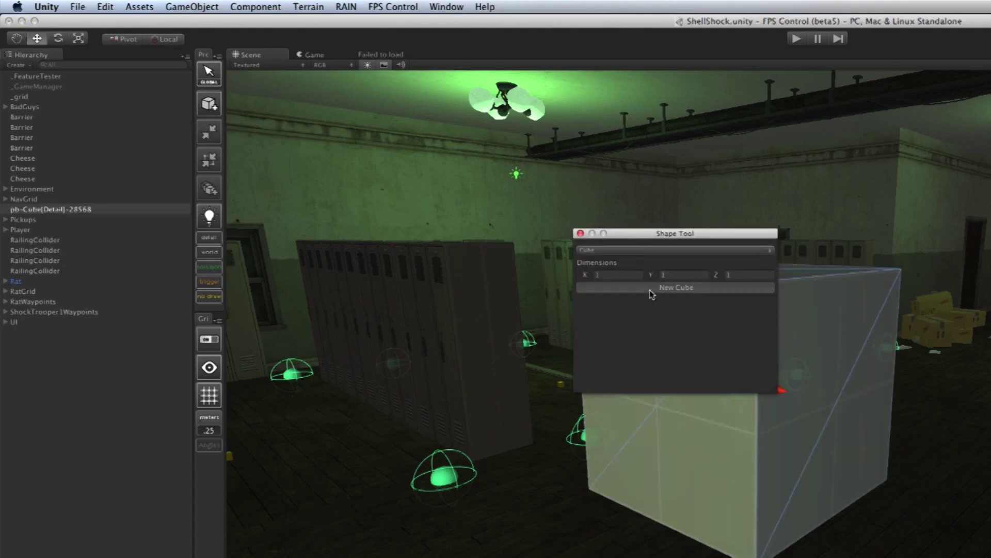
pyautogui.click(580, 234)
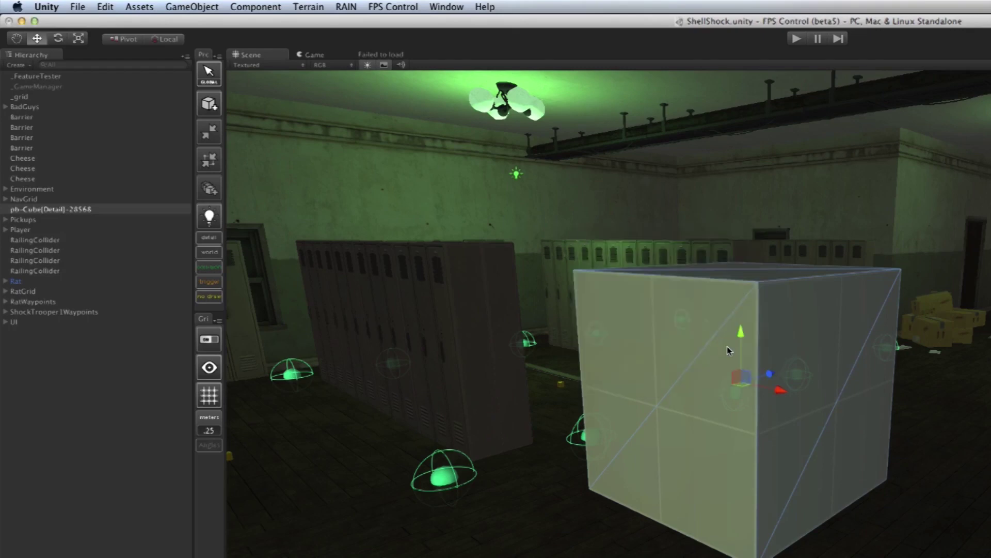
pyautogui.click(210, 342)
pyautogui.moveTo(735, 376); pyautogui.dragTo(769, 360)
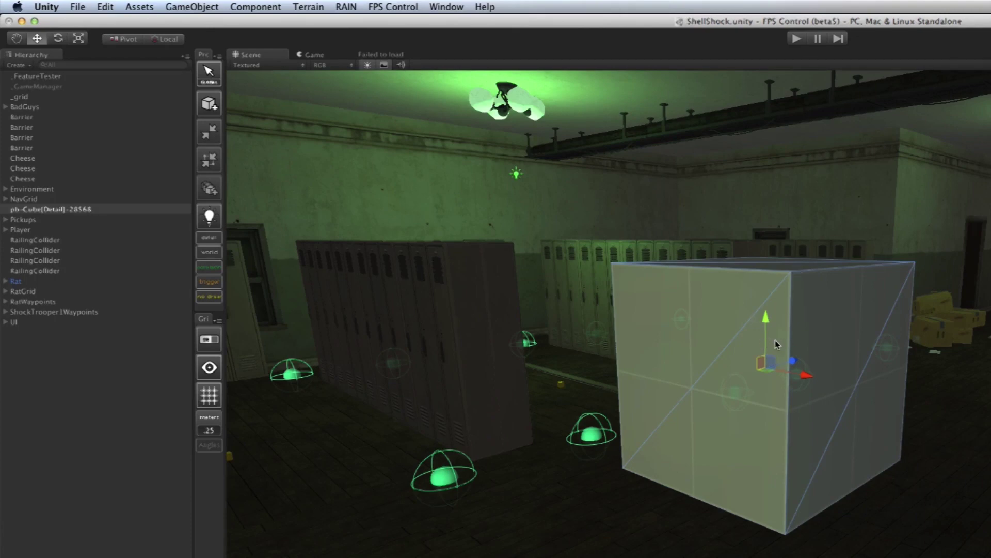
# Stretch the cube into a long block by pulling its front face outward in face editing mode.
pyautogui.press('g')
pyautogui.click(734, 358)
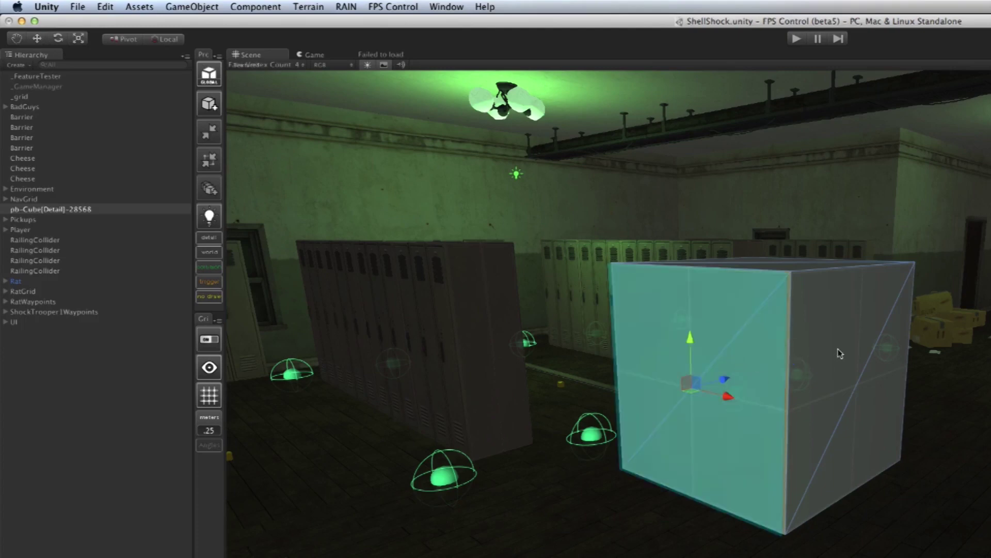
pyautogui.click(839, 348)
pyautogui.click(726, 359)
pyautogui.moveTo(724, 381); pyautogui.dragTo(591, 413)
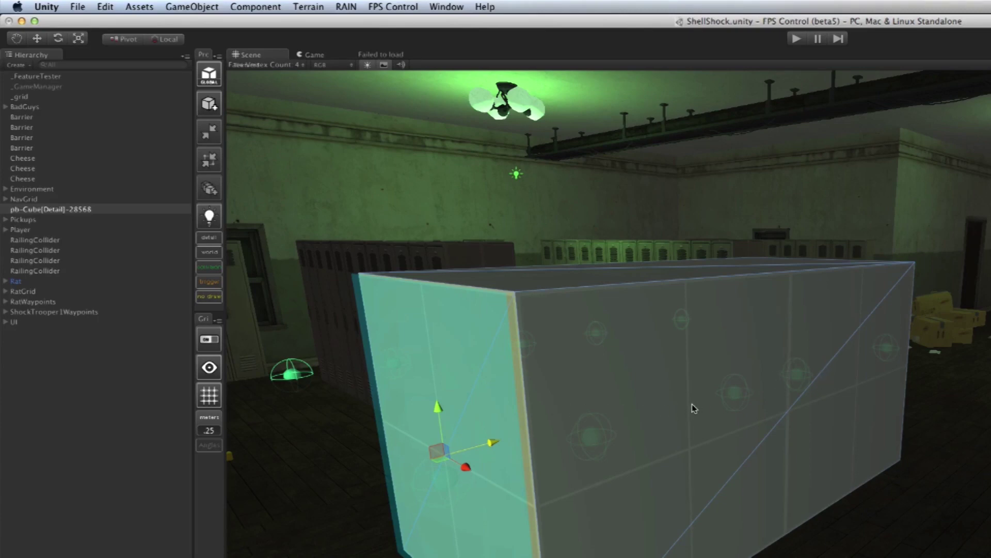
pyautogui.press('g')
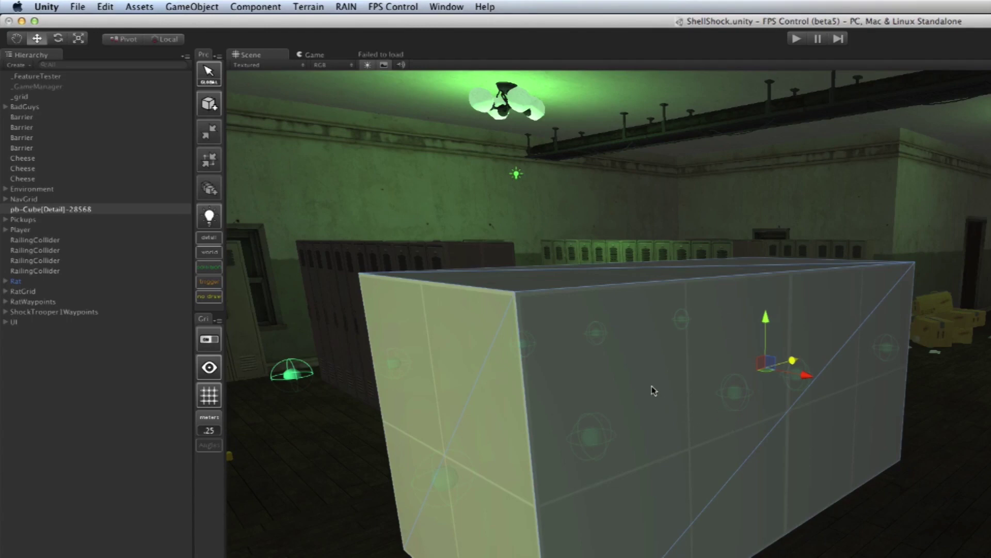
# Lower the two top vertices at the block's pulled-out end to turn it into a ramp.
pyautogui.press('g')
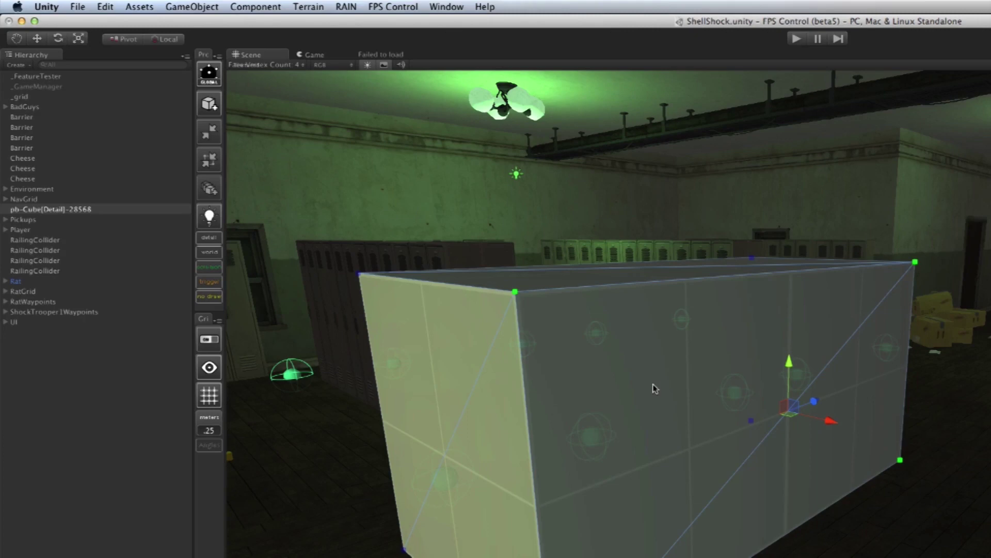
pyautogui.keyDown('alt'); pyautogui.moveTo(644, 379); pyautogui.dragTo(505, 361); pyautogui.keyUp('alt')
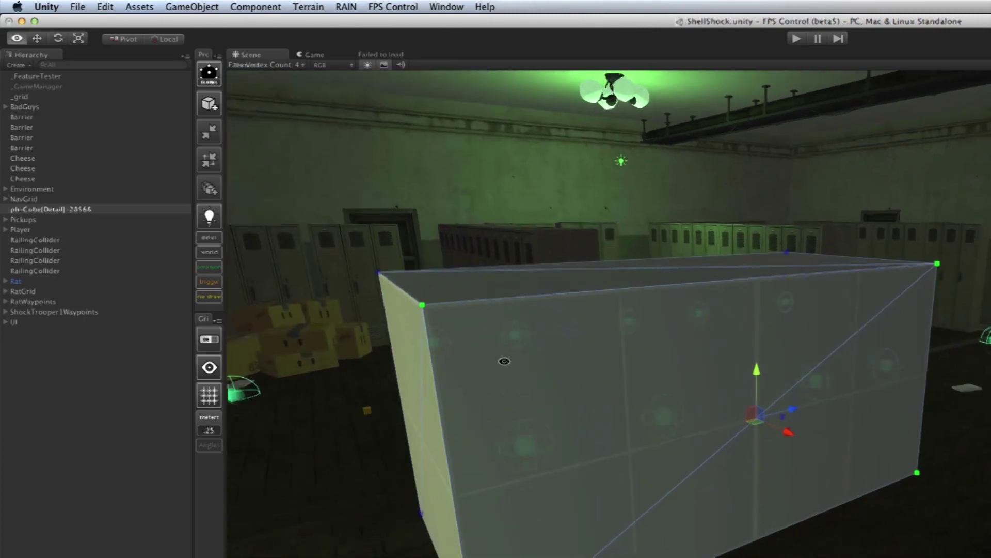
pyautogui.moveTo(332, 263); pyautogui.dragTo(513, 376)
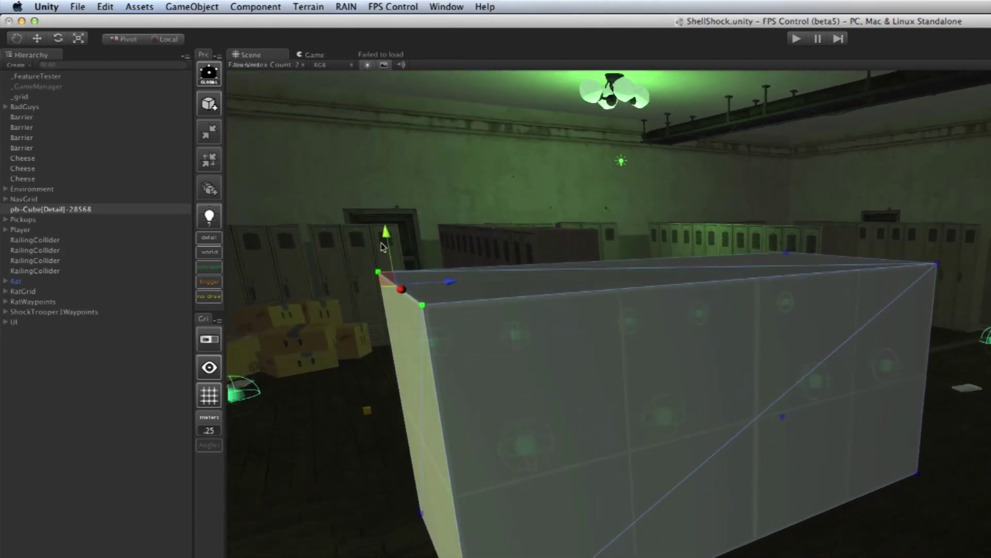
pyautogui.moveTo(388, 235); pyautogui.dragTo(442, 479)
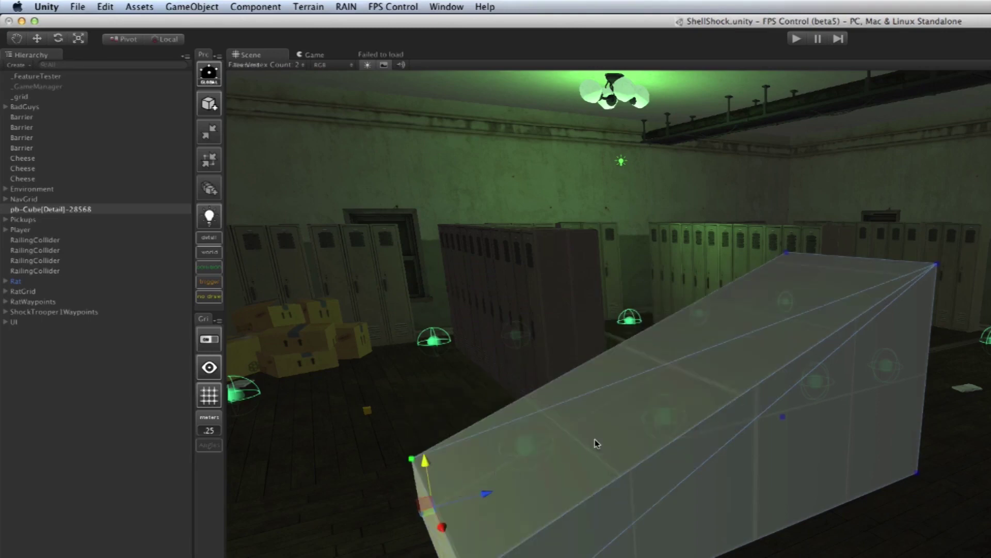
# Select the ramp's sloped top face, look over its options in the Texture Editor and close the editor.
pyautogui.click(607, 436)
pyautogui.click(623, 428)
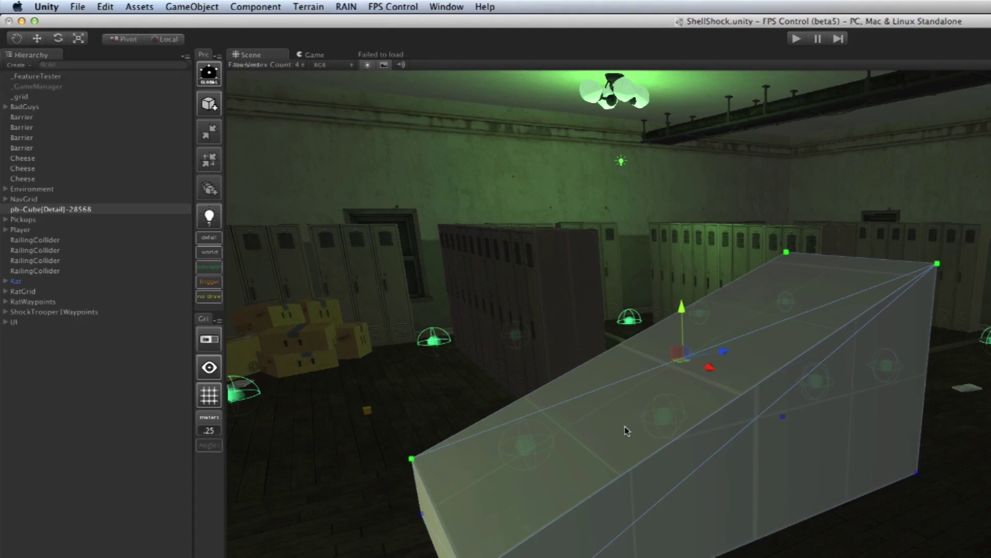
pyautogui.press('h')
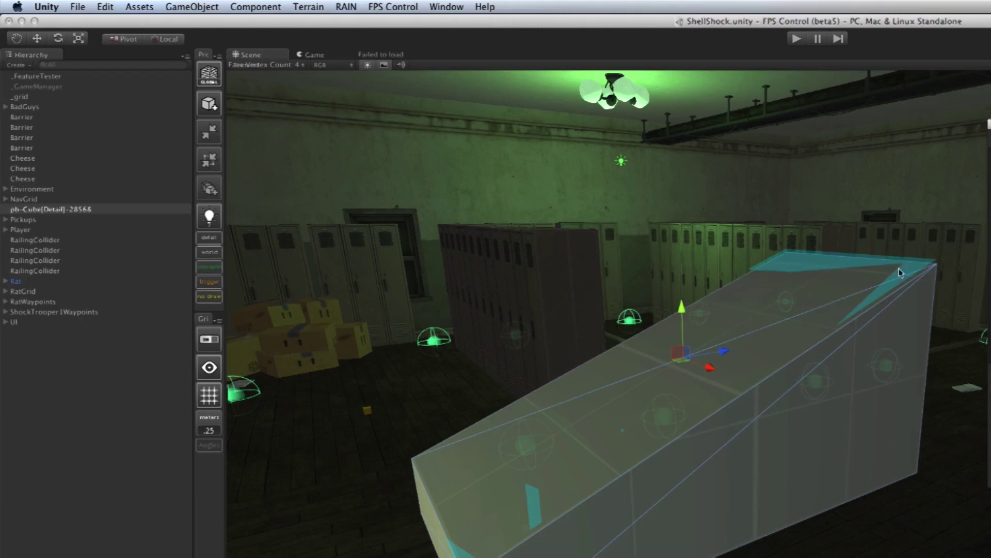
pyautogui.moveTo(989, 124); pyautogui.dragTo(668, 183)
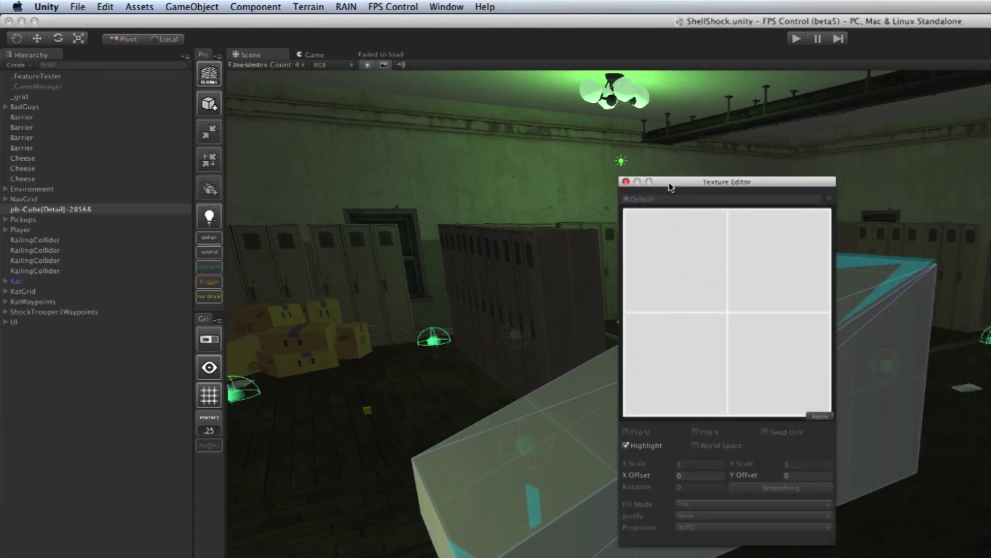
pyautogui.click(626, 181)
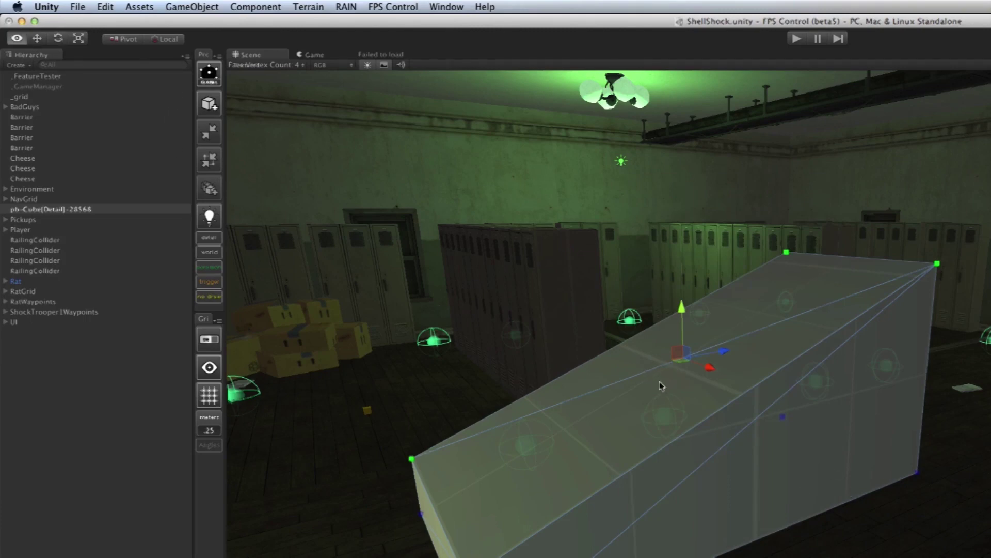
pyautogui.keyDown('alt'); pyautogui.moveTo(659, 383); pyautogui.dragTo(726, 387); pyautogui.keyUp('alt')
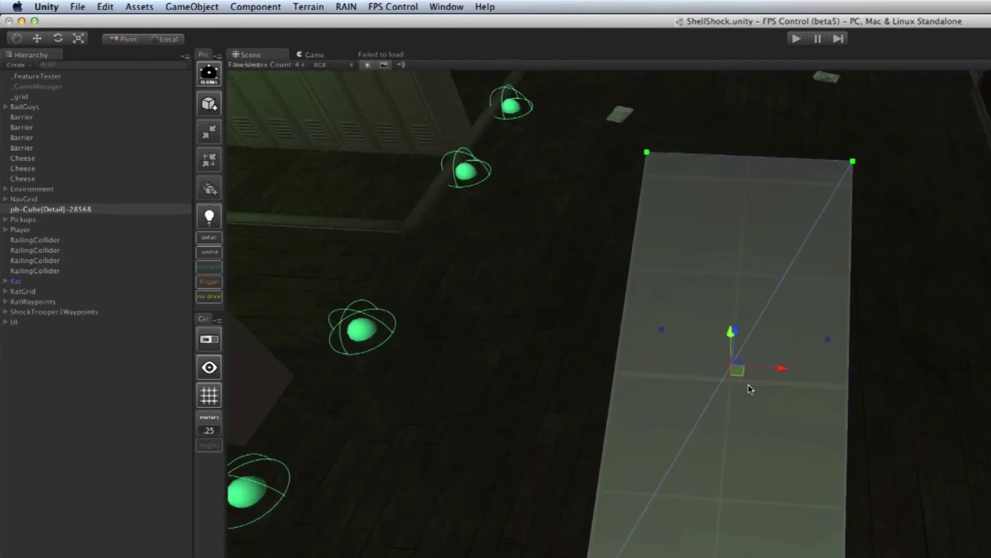
# Shift the texture on the ramp's sloped top face to an offset of about -0.05 X and 0.16 Y using the Texture Editor.
pyautogui.press('j')
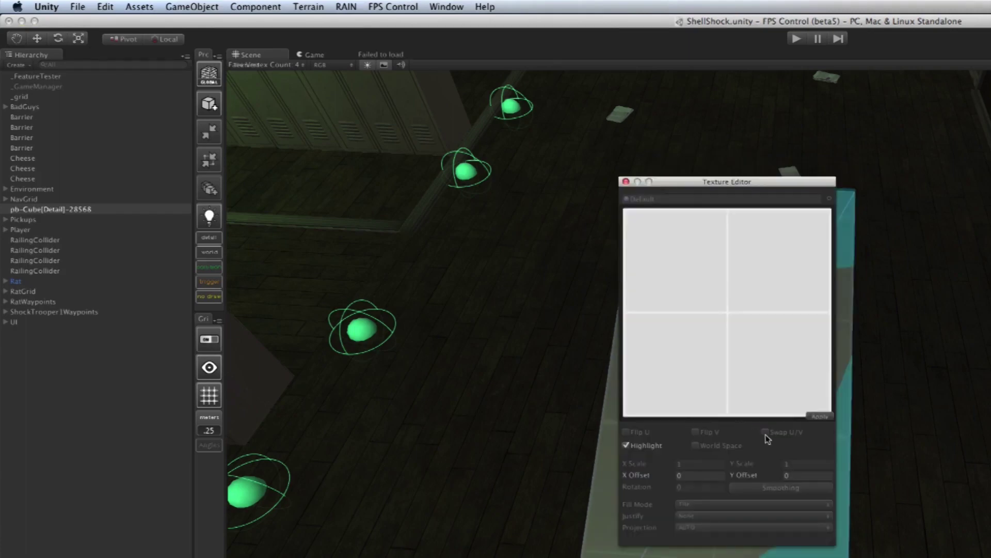
pyautogui.moveTo(675, 181); pyautogui.dragTo(970, 178)
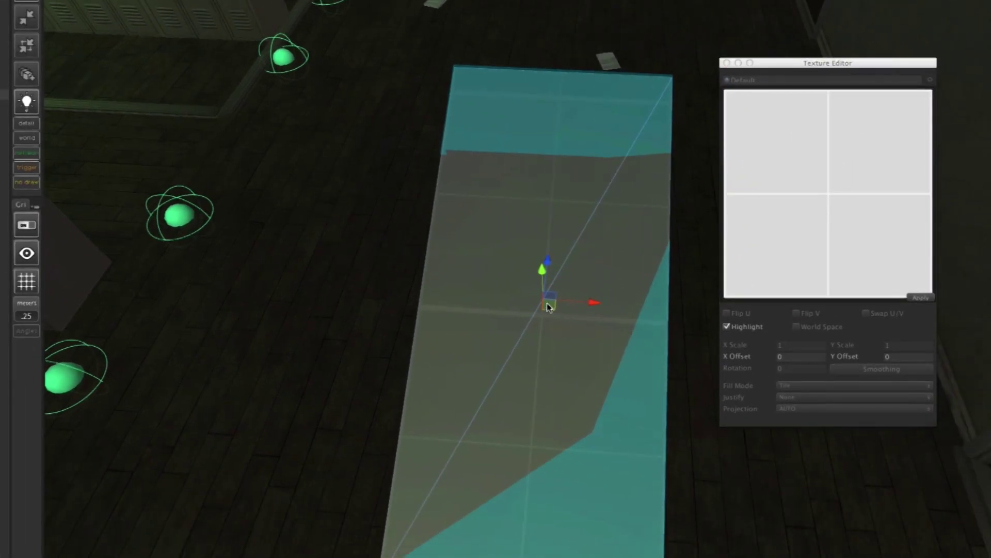
pyautogui.moveTo(575, 320); pyautogui.dragTo(549, 301)
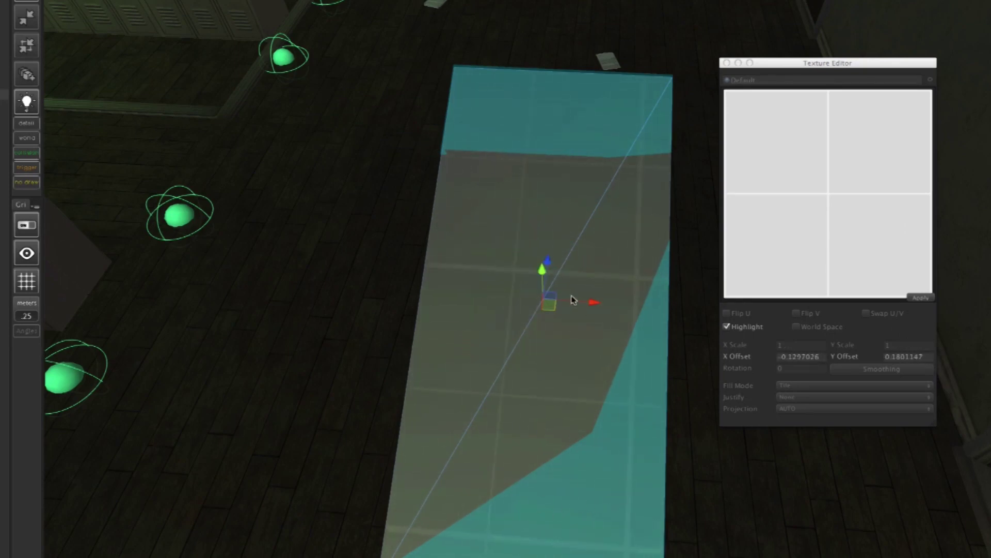
pyautogui.moveTo(548, 304)
pyautogui.mouseDown()
pyautogui.moveTo(594, 331)
pyautogui.moveTo(563, 310)
pyautogui.mouseUp()
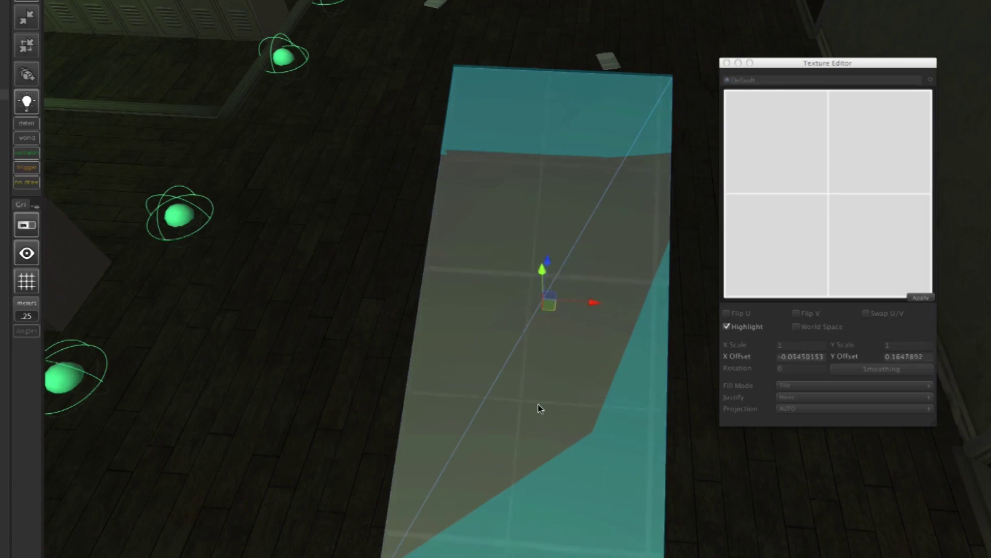
pyautogui.click(726, 62)
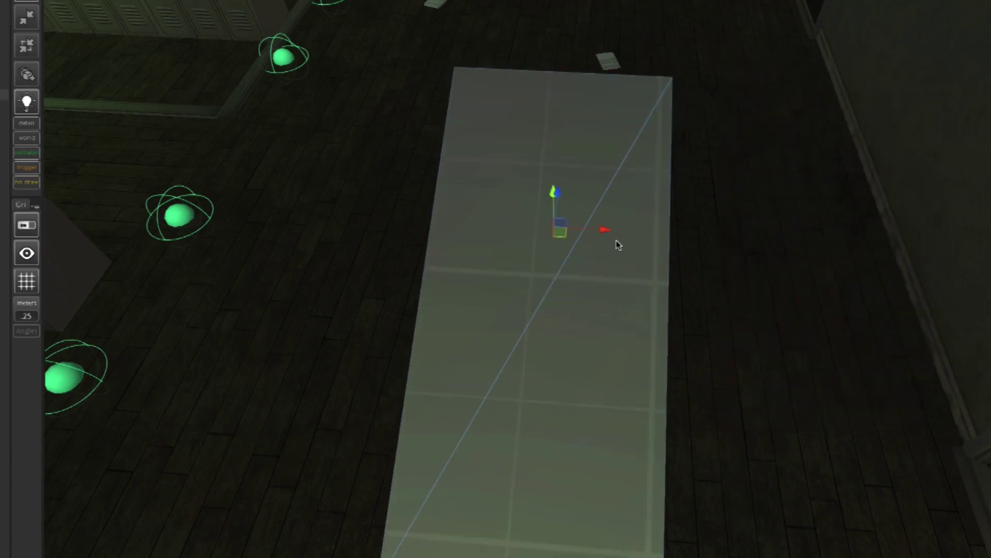
# View the ramp from several sides and delete it from the locker room.
pyautogui.keyDown('alt'); pyautogui.moveTo(642, 285); pyautogui.dragTo(366, 67); pyautogui.keyUp('alt')
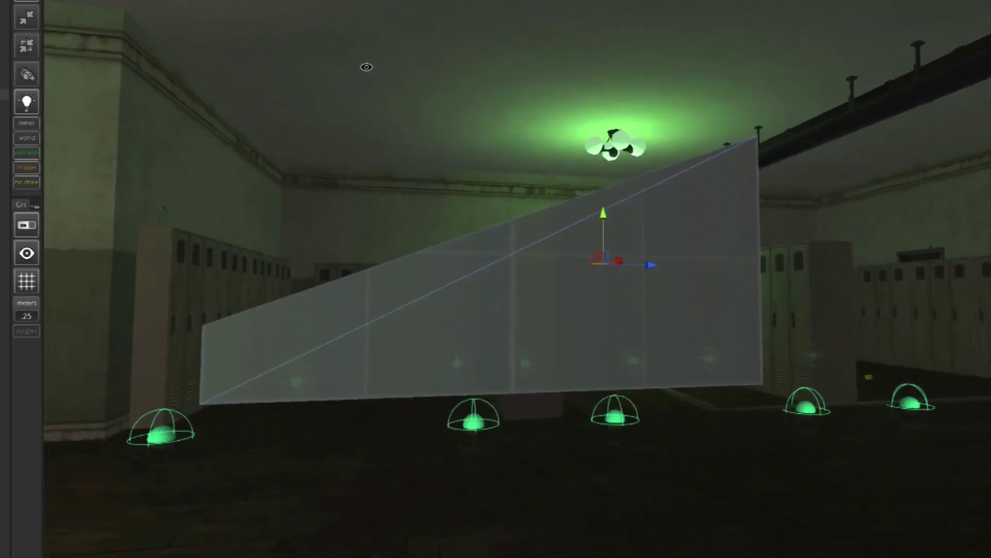
pyautogui.moveTo(366, 66); pyautogui.dragTo(497, 197, button='right')
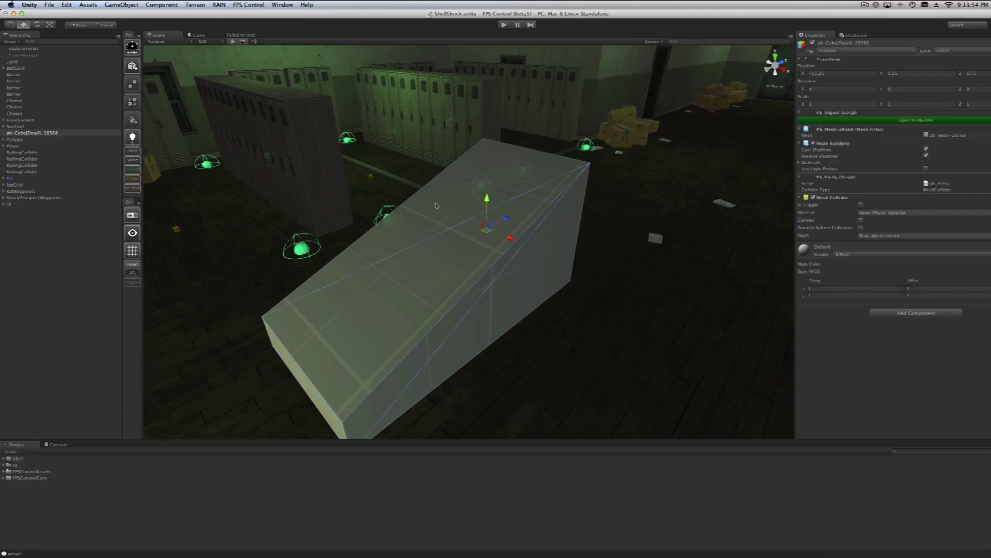
pyautogui.press('super+BackSpace')
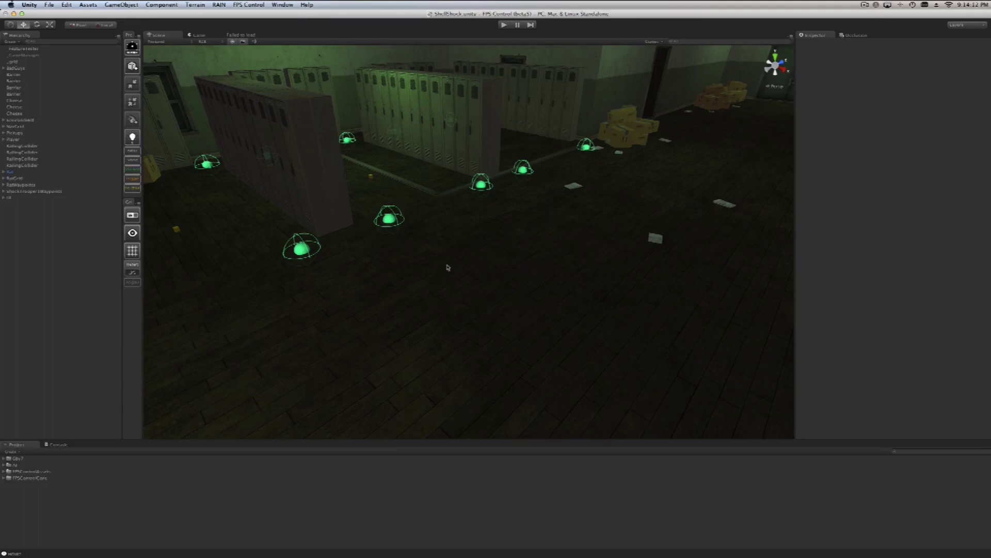
# Playtest the scene briefly by walking forward down the hallway and looking up at the ceiling, then stop play mode.
pyautogui.keyDown('alt'); pyautogui.moveTo(418, 300); pyautogui.dragTo(520, 251); pyautogui.keyUp('alt')
pyautogui.moveTo(520, 252); pyautogui.dragTo(521, 245, button='right')
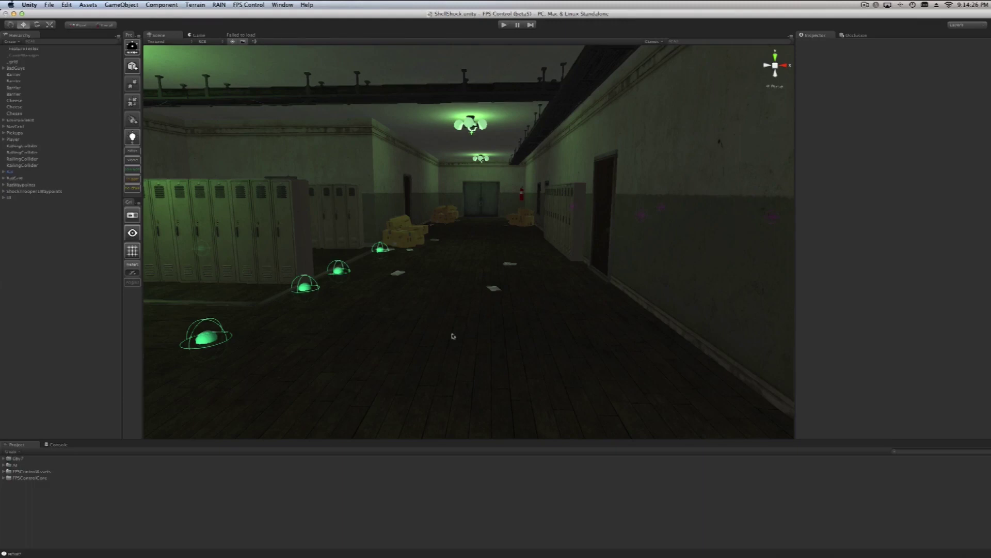
pyautogui.click(504, 24)
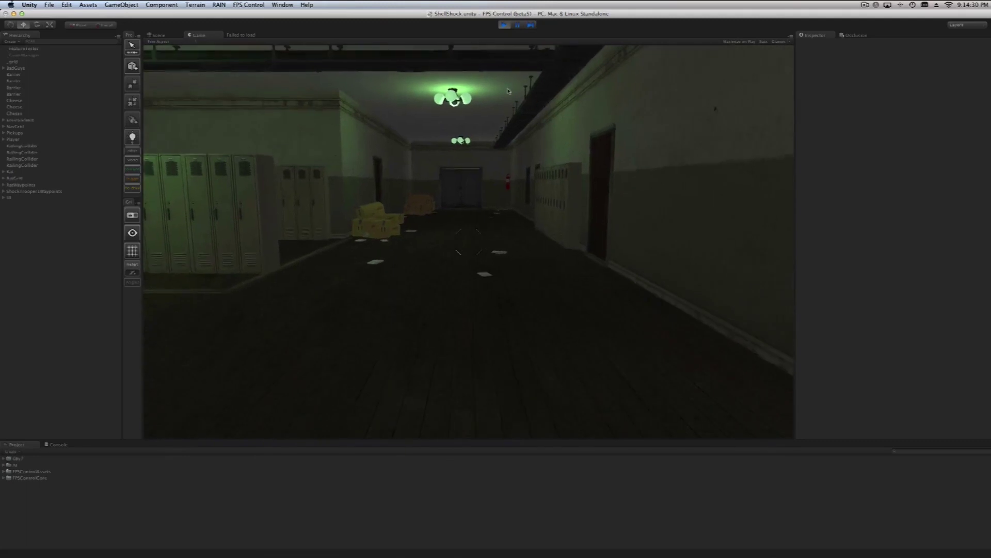
pyautogui.press('w')
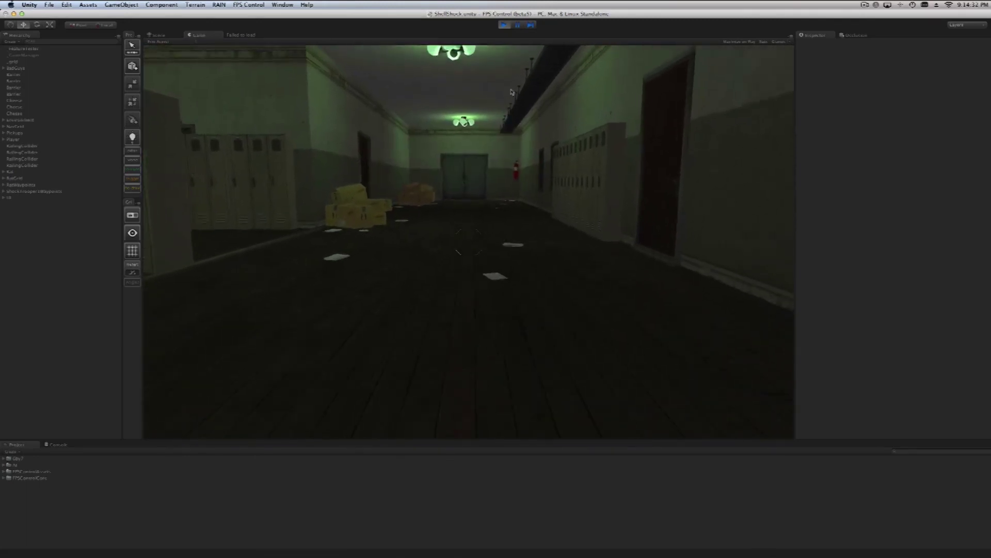
pyautogui.press('w')
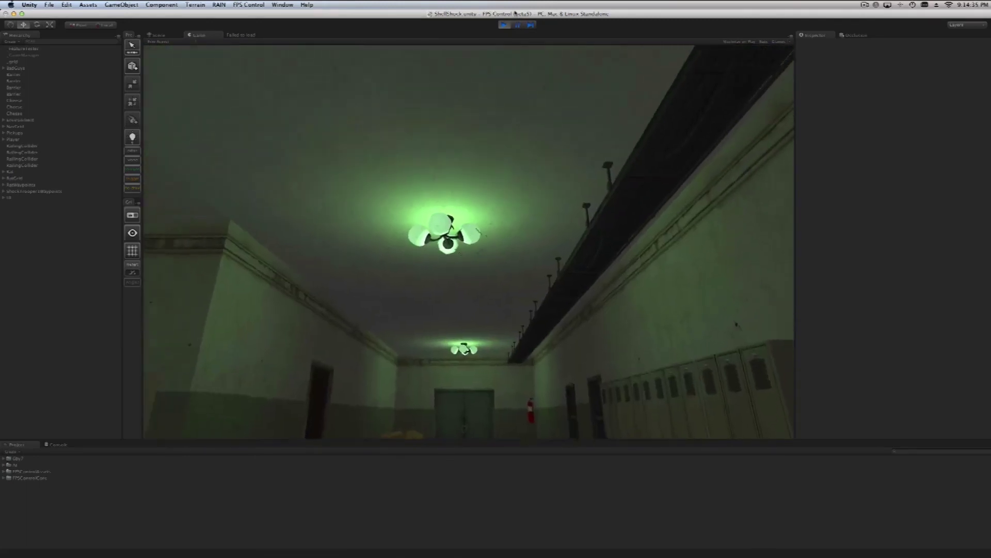
pyautogui.click(503, 25)
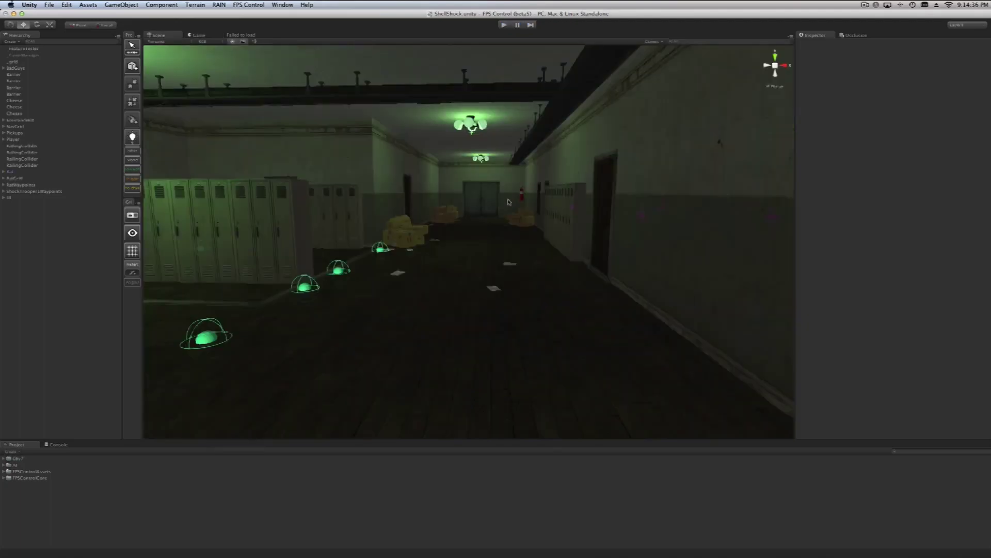